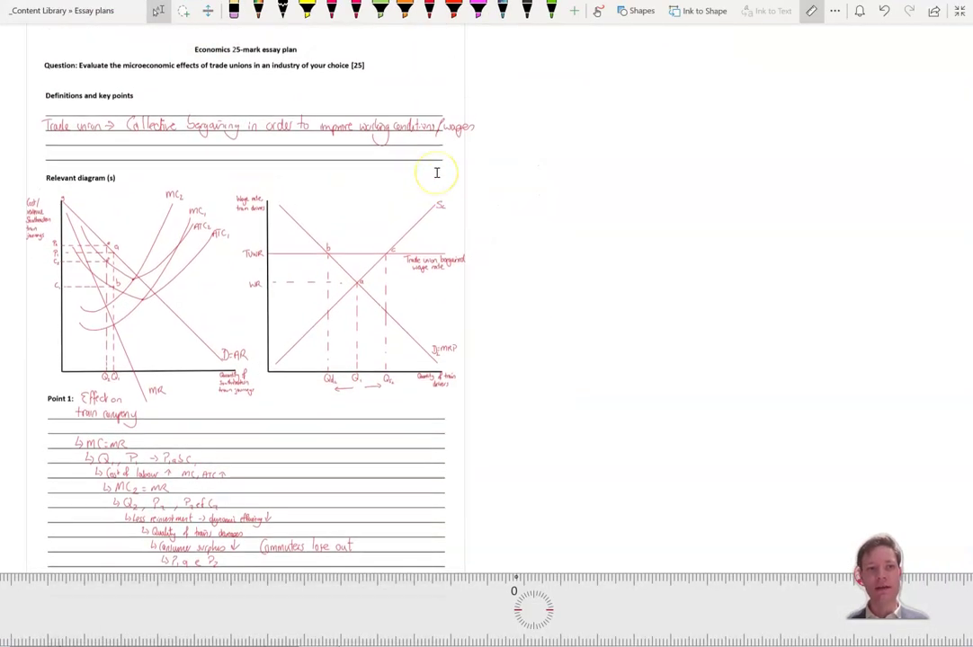
Enlarge the essay plan page and hide the on-screen ruler covering its lower part.
scroll(437, 172, up, 1)
scroll(437, 173, up, 5)
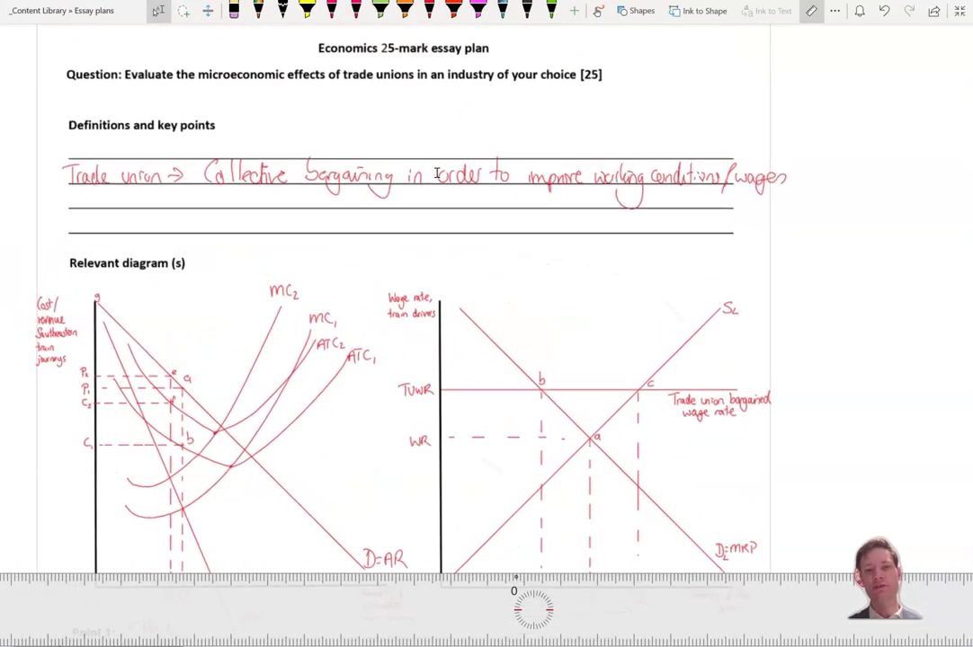
scroll(405, 297, right, 1)
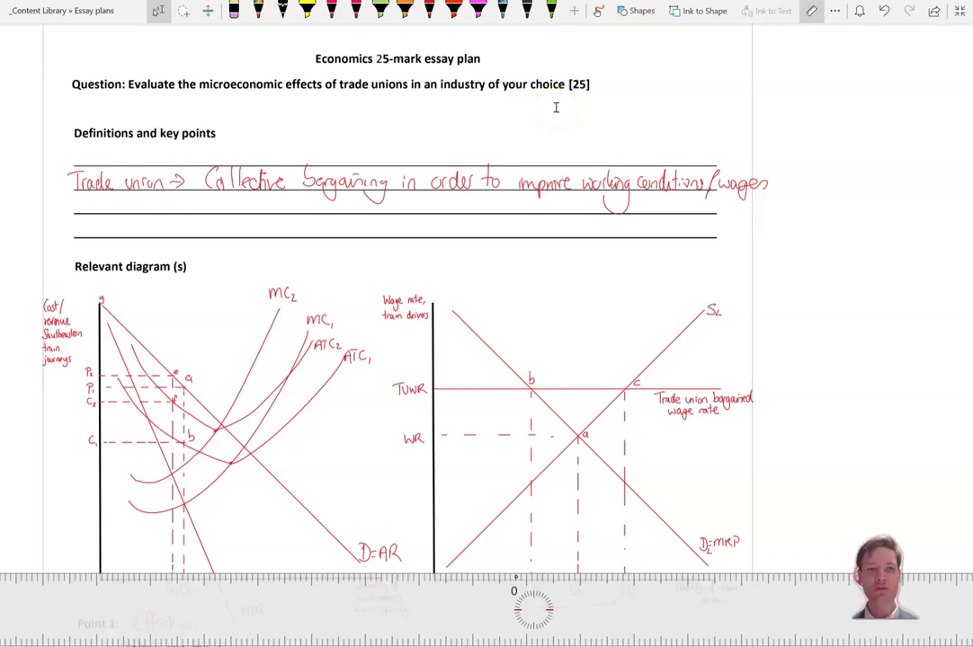
key(ctrl+r)
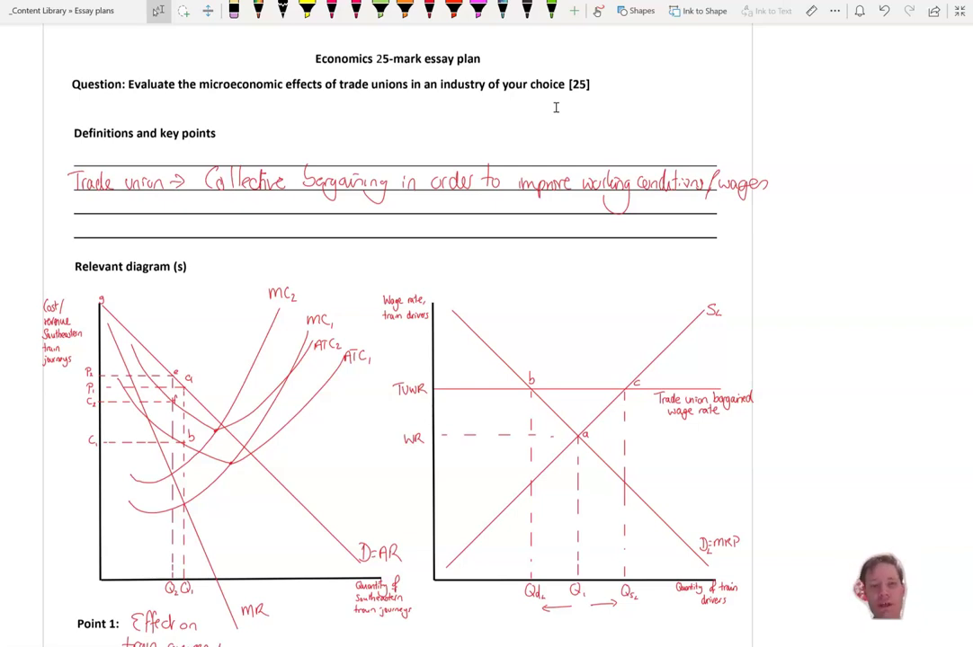
key(super+w)
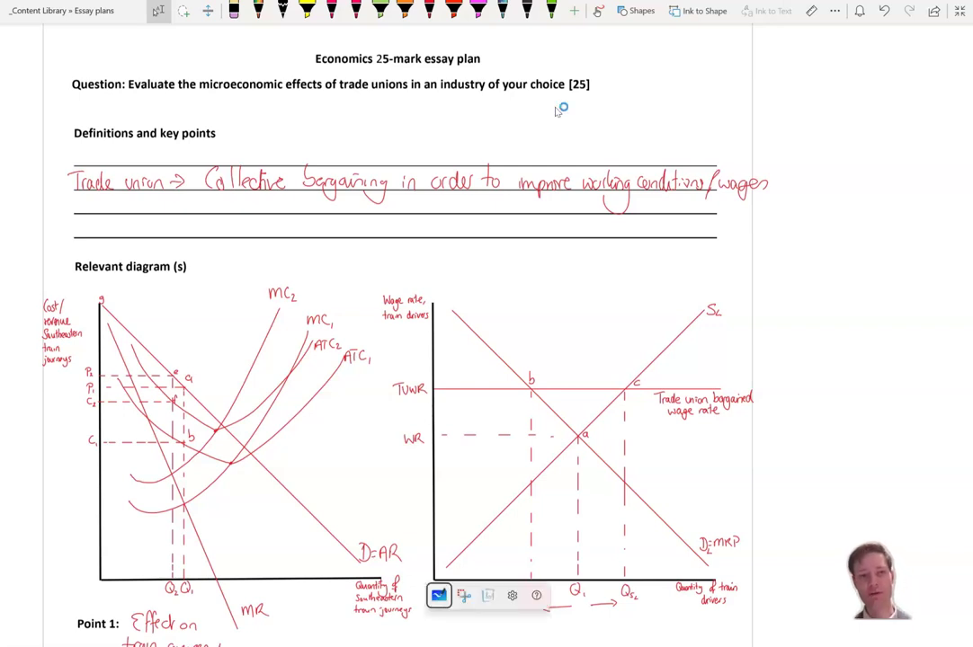
Examine the essay question, trade union definition, both diagrams and the Point 1 notes.
scroll(557, 111, up, 1)
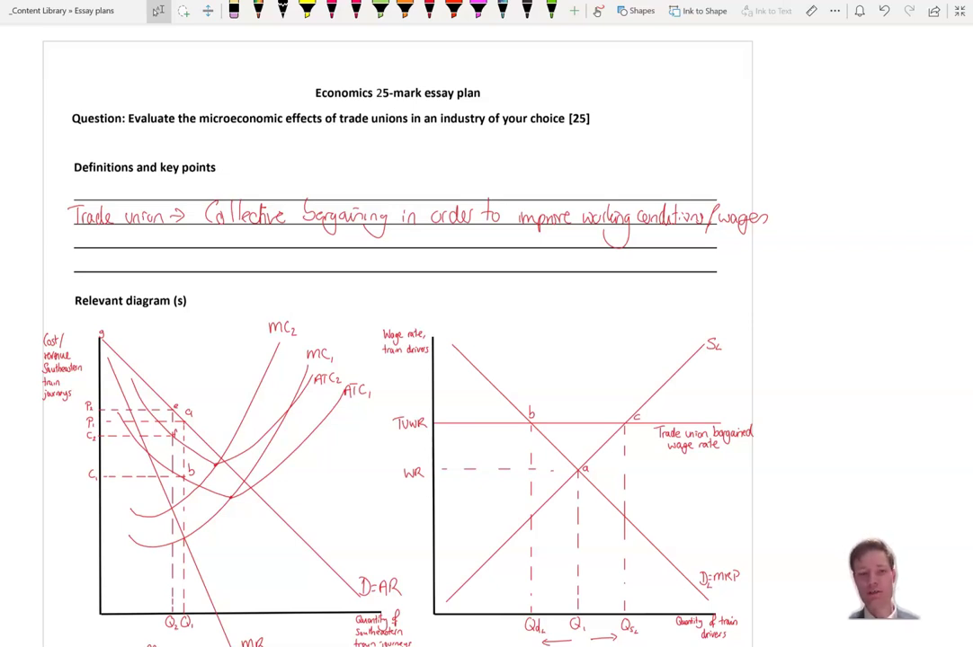
scroll(342, 284, down, 1)
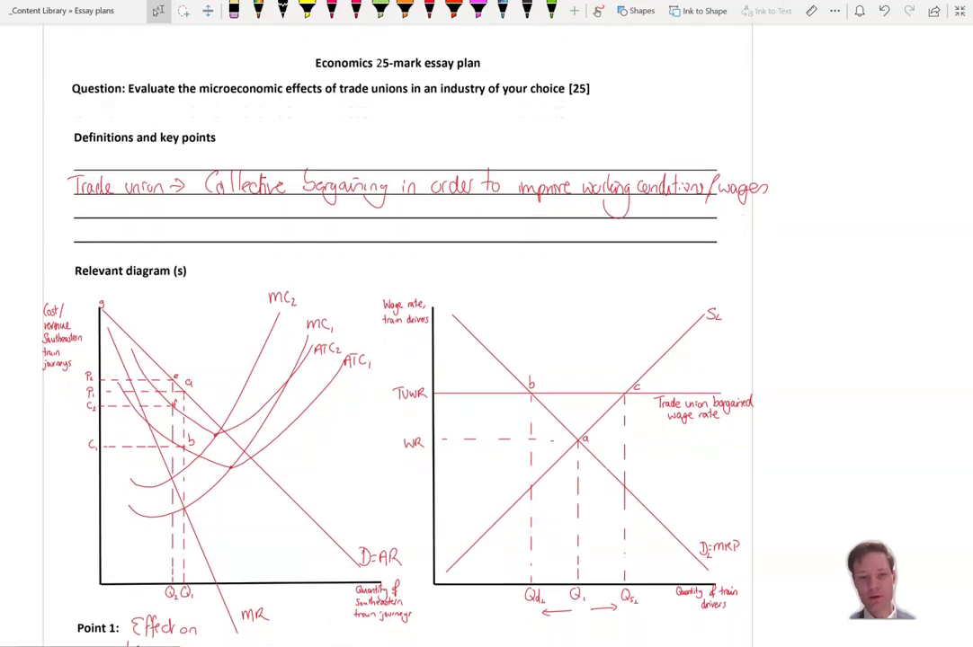
scroll(343, 296, up, 1)
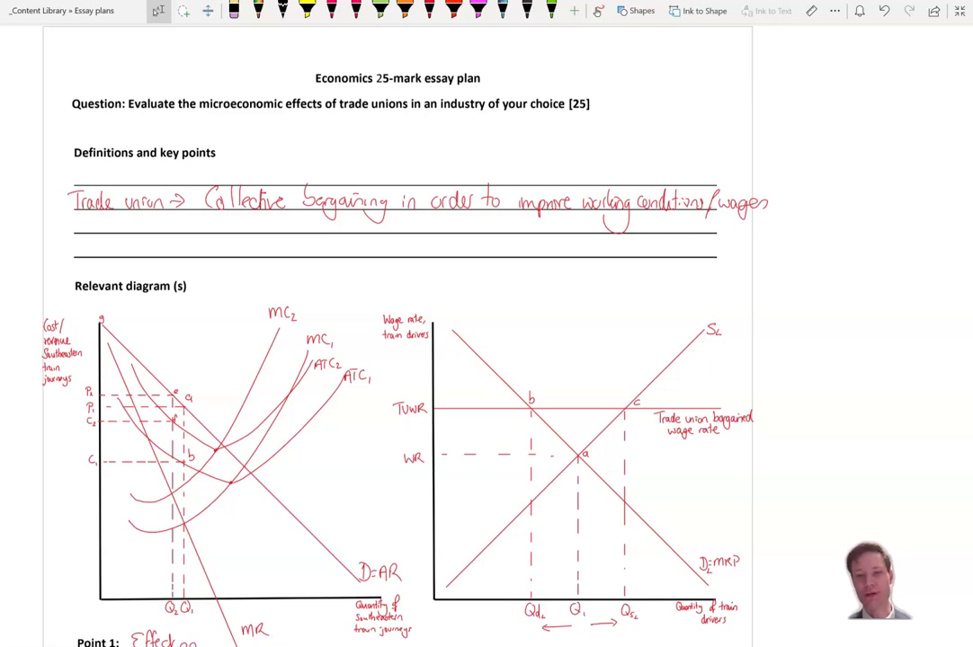
scroll(396, 323, down, 8)
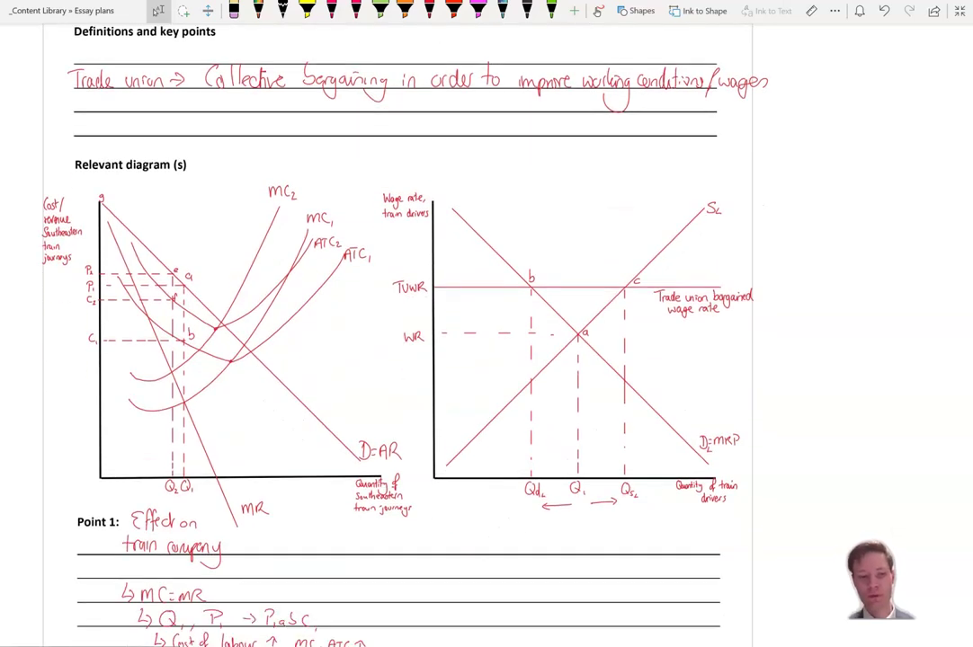
scroll(395, 359, up, 2)
scroll(396, 323, down, 1)
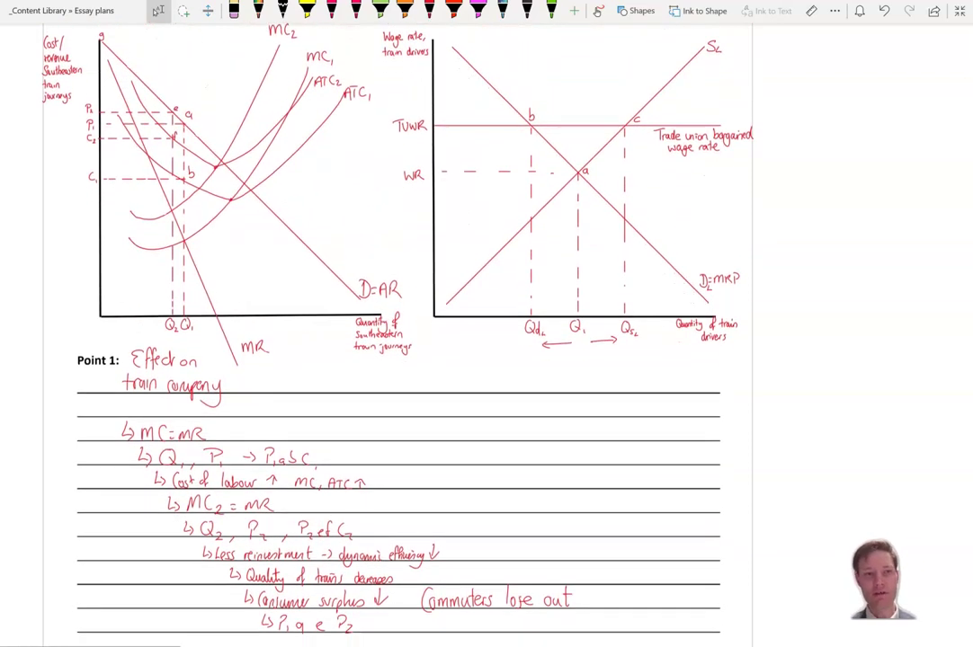
scroll(396, 360, down, 1)
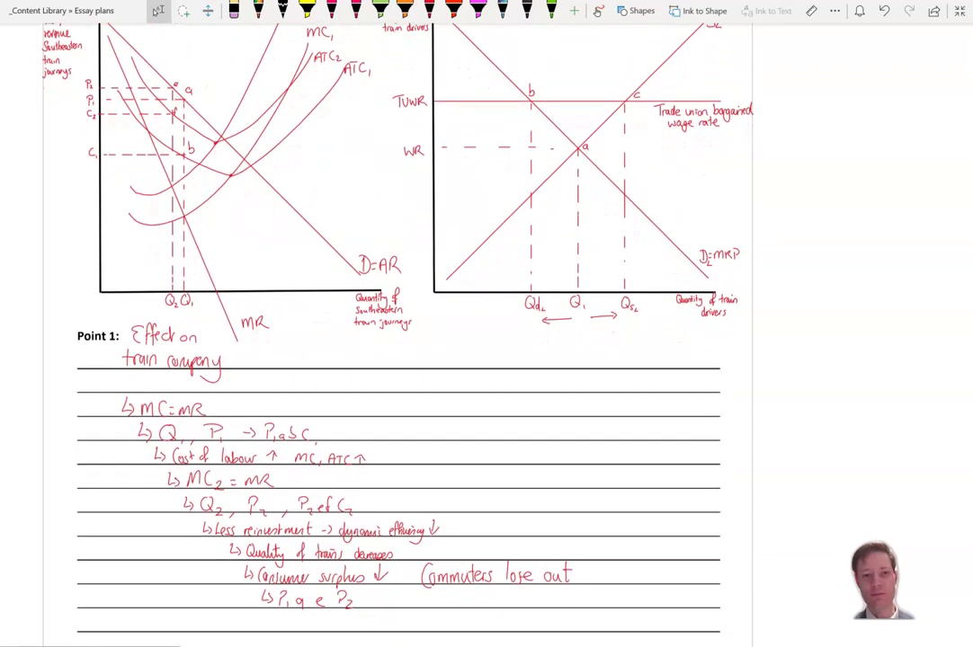
scroll(347, 414, up, 1)
scroll(395, 323, down, 1)
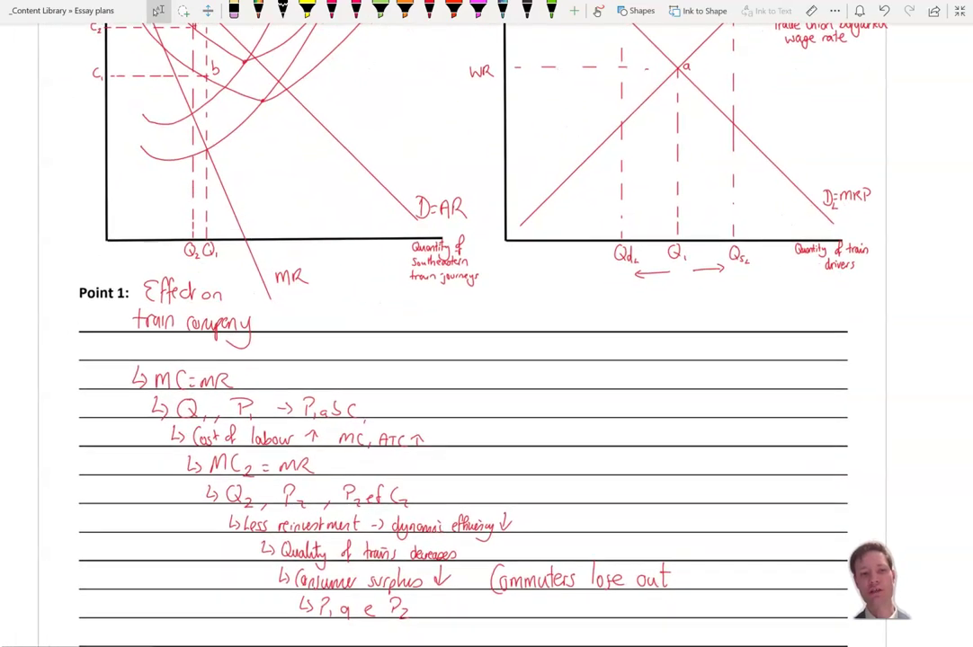
Highlight in yellow "Southeastern train journeys" on the cost/revenue axis label and "train drivers" in both labour market axis labels.
scroll(396, 324, up, 1)
scroll(485, 324, up, 5)
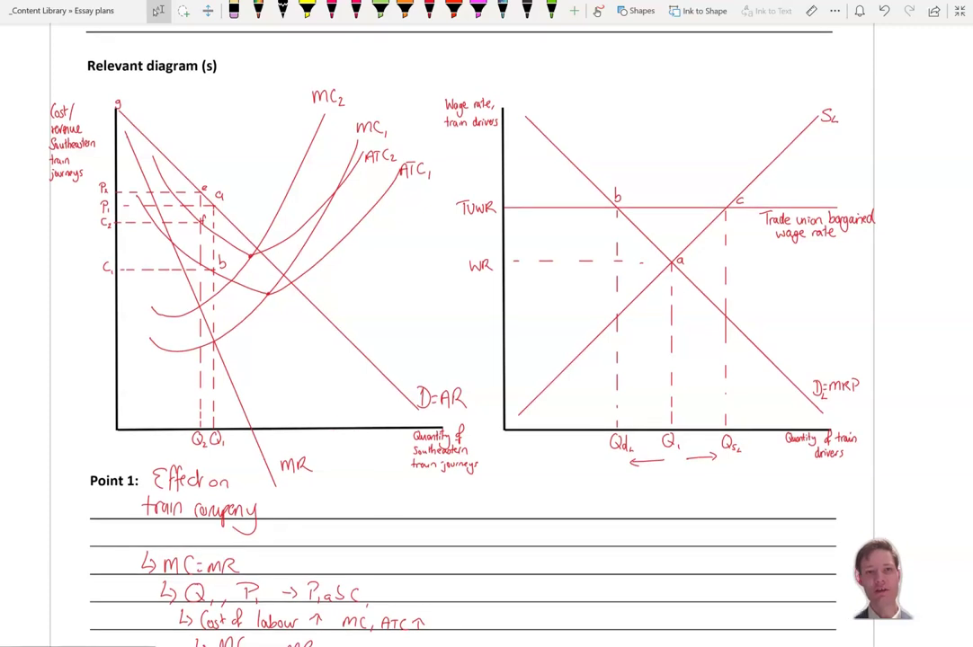
click(308, 11)
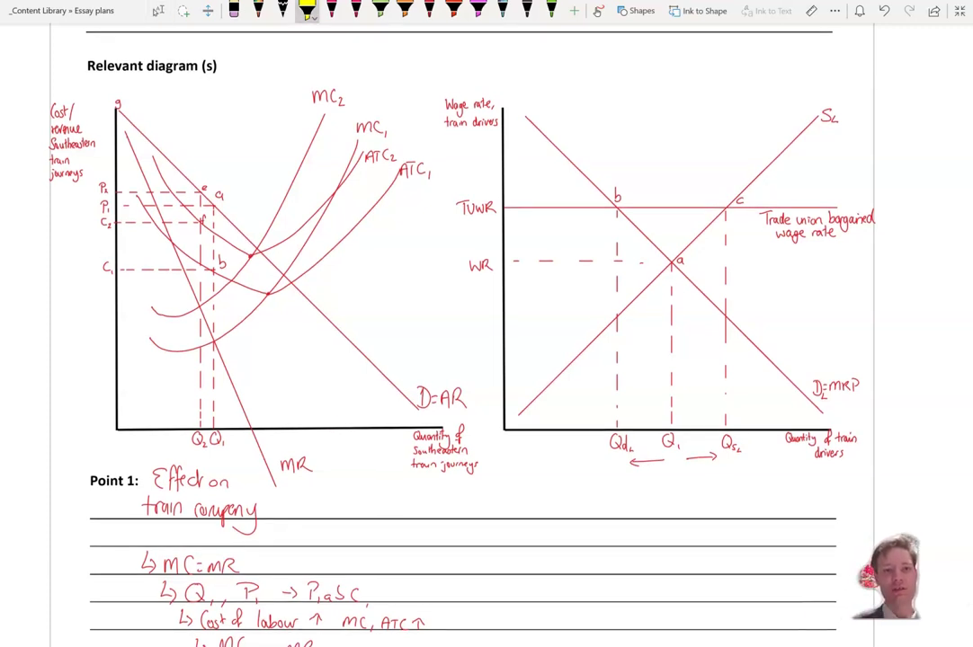
mouse_move(52, 143)
mouse_down()
mouse_move(88, 148)
mouse_move(54, 167)
mouse_move(79, 176)
mouse_up()
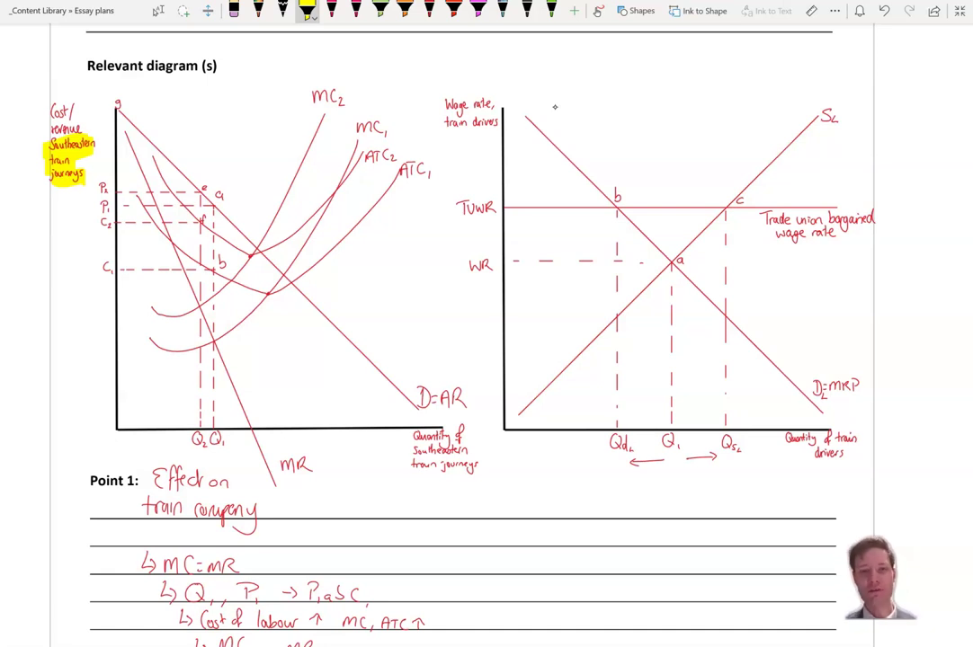
drag(438, 122, 499, 123)
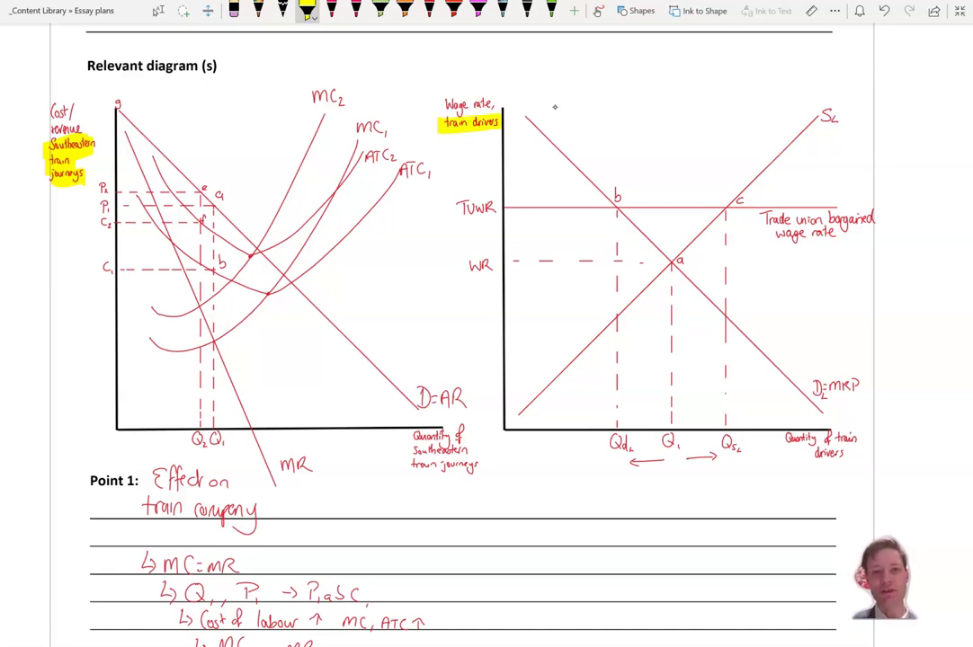
drag(834, 438, 861, 456)
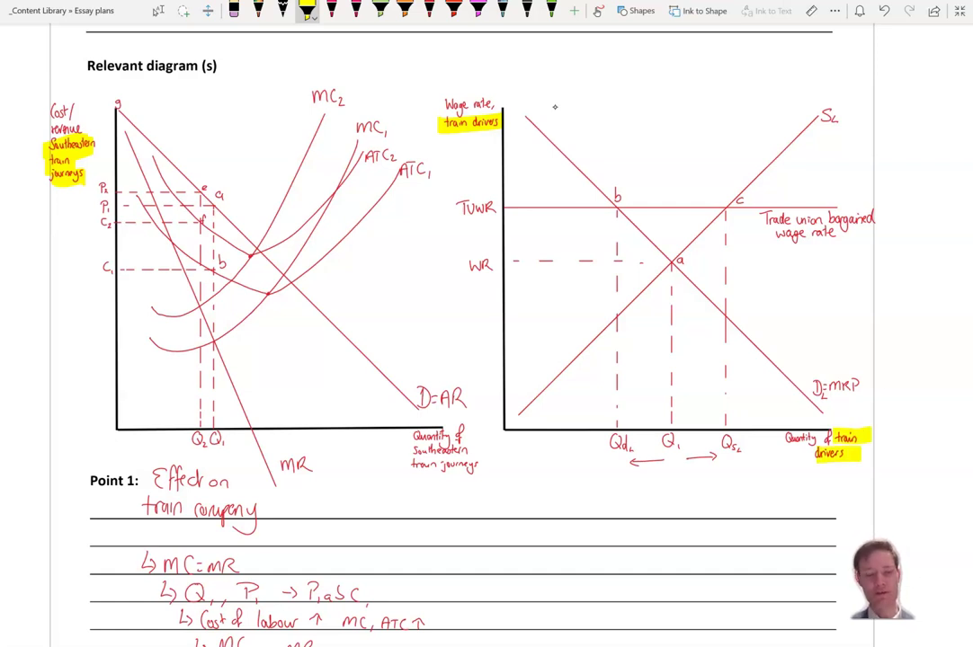
Highlight the "MC=MR" line under Point 1 in yellow and add a red subscript 1 to MC.
scroll(554, 107, down, 2)
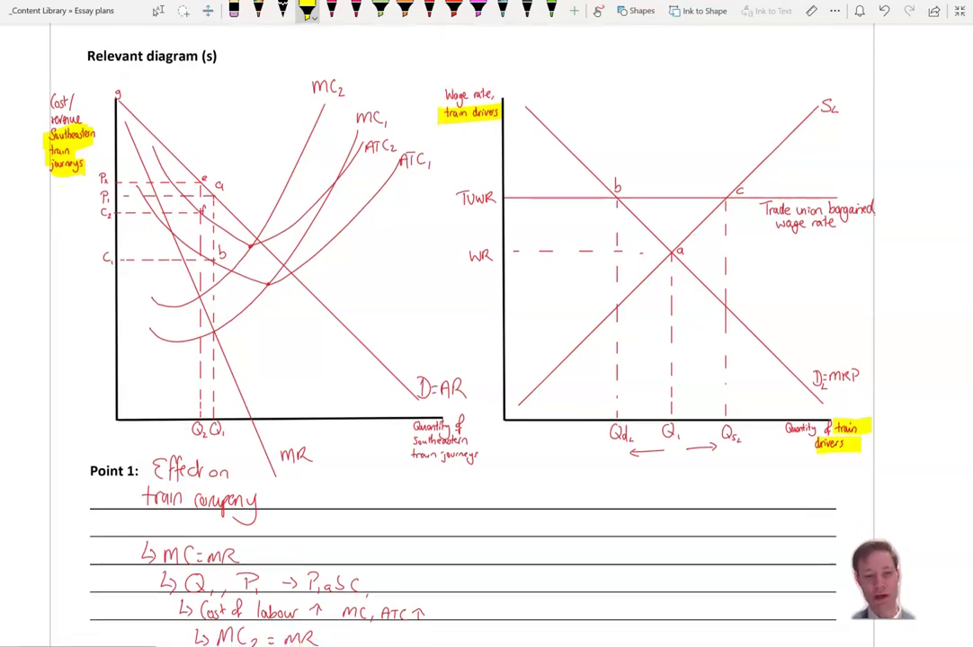
scroll(486, 341, down, 1)
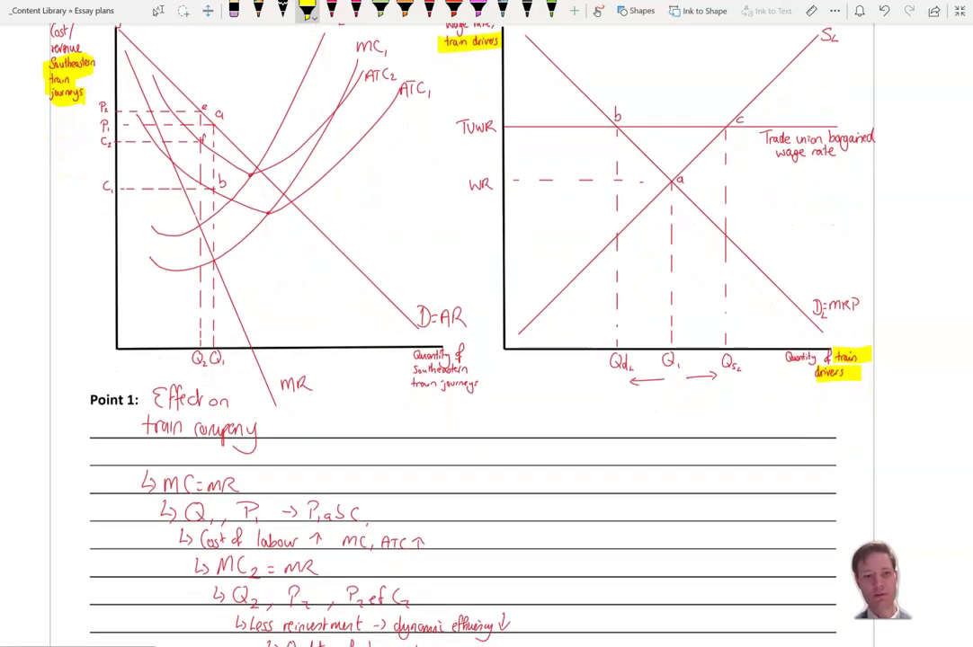
scroll(665, 369, down, 2)
scroll(485, 324, right, 2)
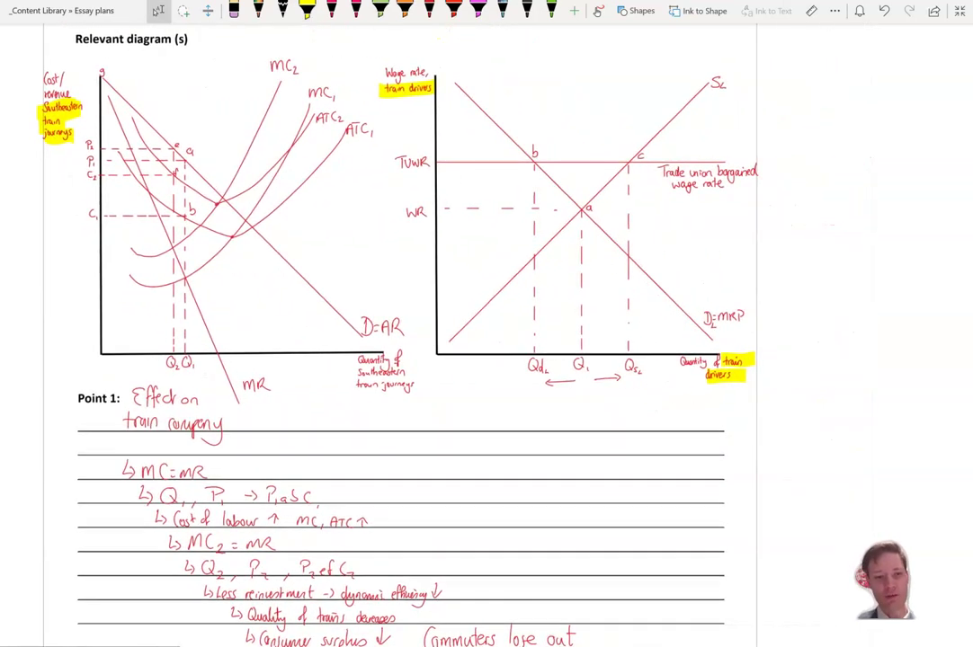
drag(123, 469, 214, 469)
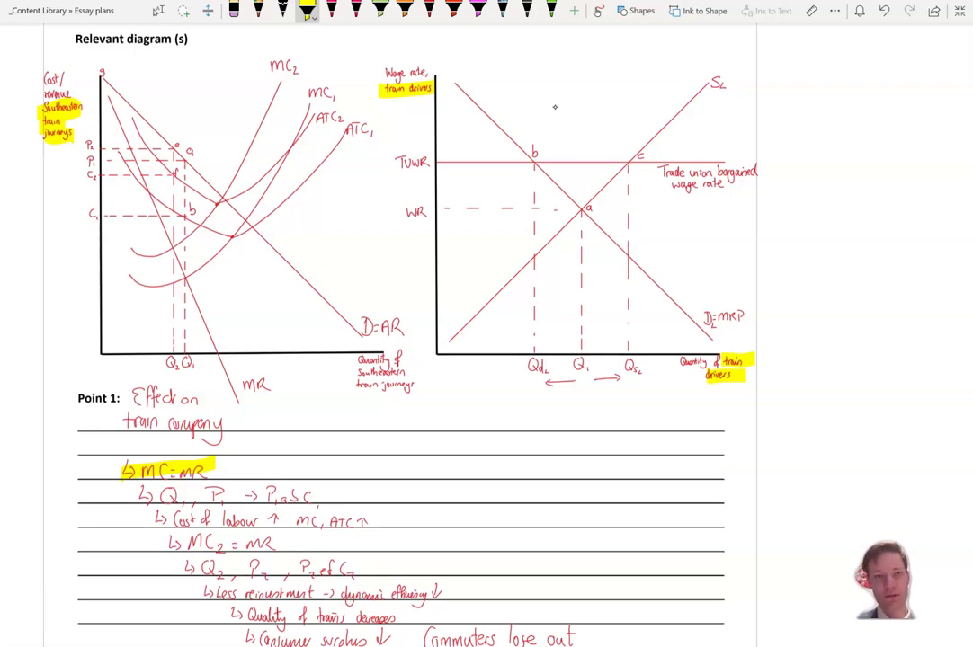
click(430, 11)
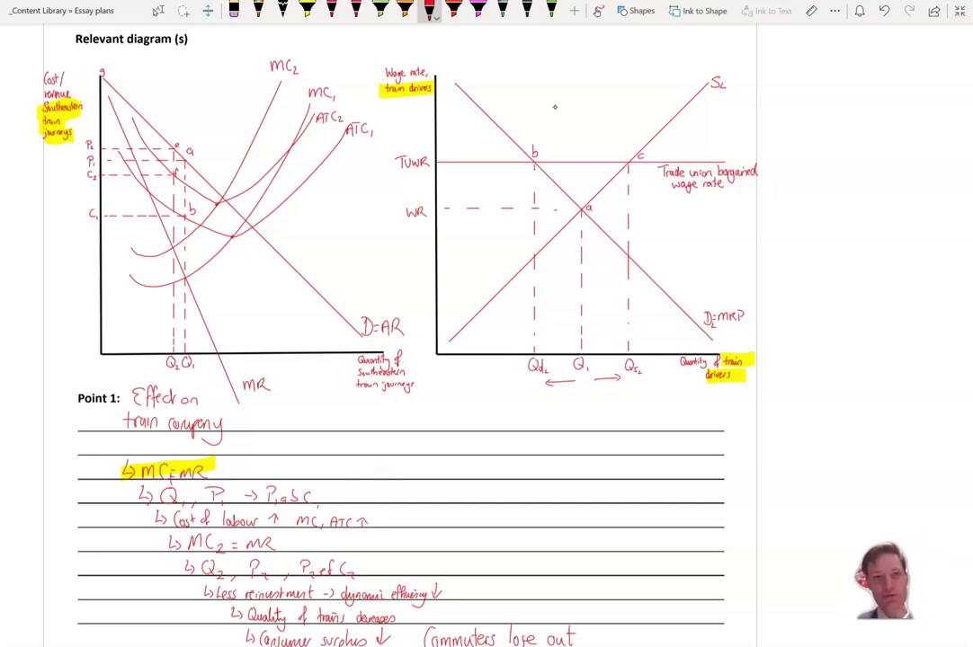
Highlight in yellow the Point 1 line with Q1, P1 and P1abC1, and the area between P2 and C2 on the cost/revenue diagram.
click(306, 9)
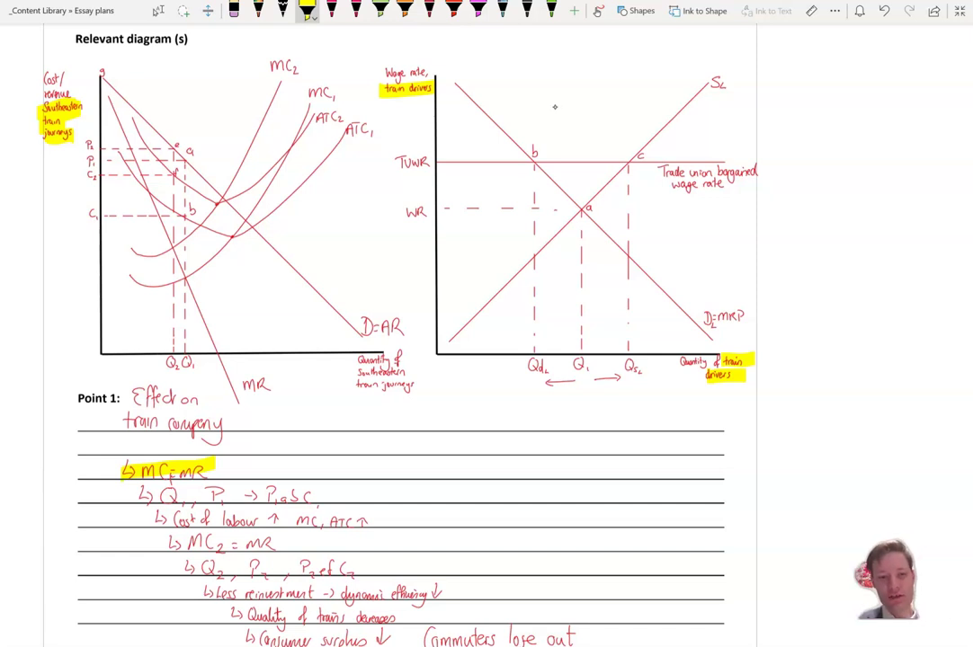
drag(141, 495, 314, 497)
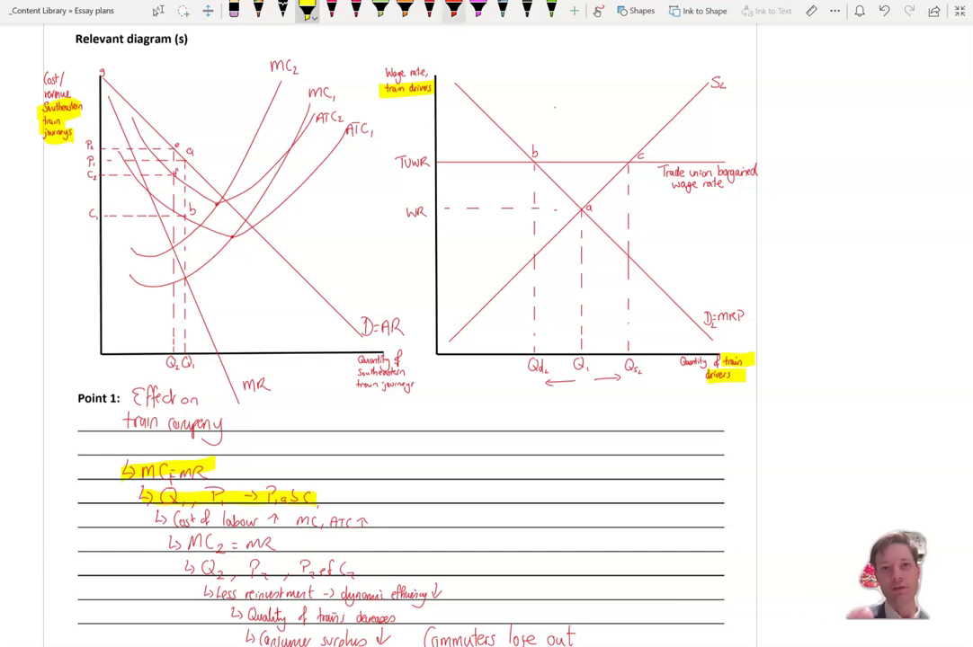
mouse_move(86, 152)
mouse_down()
mouse_move(167, 153)
mouse_move(157, 171)
mouse_move(94, 160)
mouse_up()
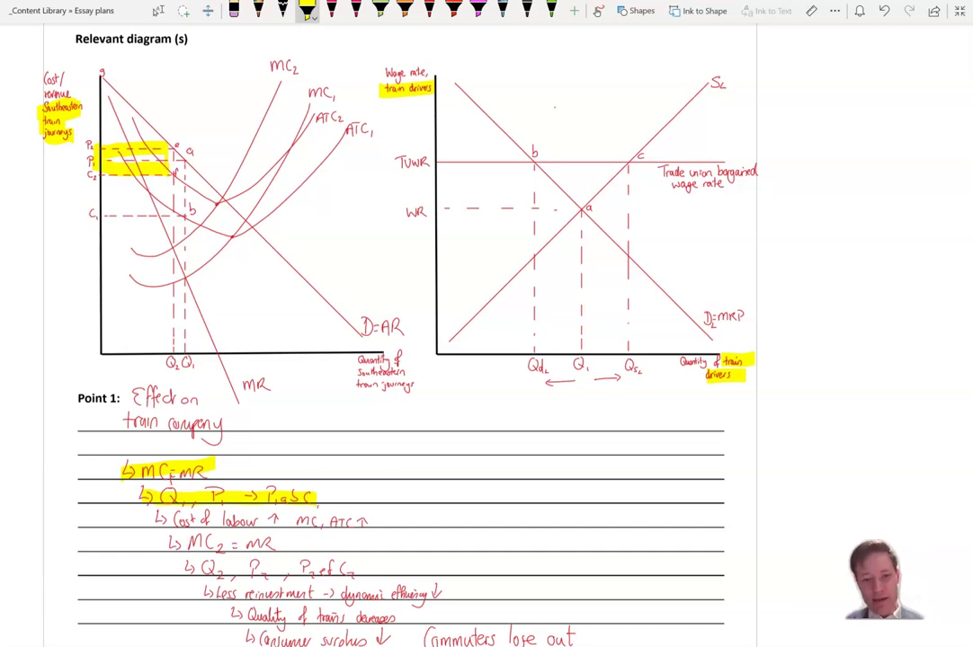
Highlight the Point 1 line "Less reinvestment → dynamic efficiency ↓" in yellow.
scroll(555, 107, down, 2)
scroll(555, 107, up, 1)
scroll(555, 107, up, 1)
click(158, 11)
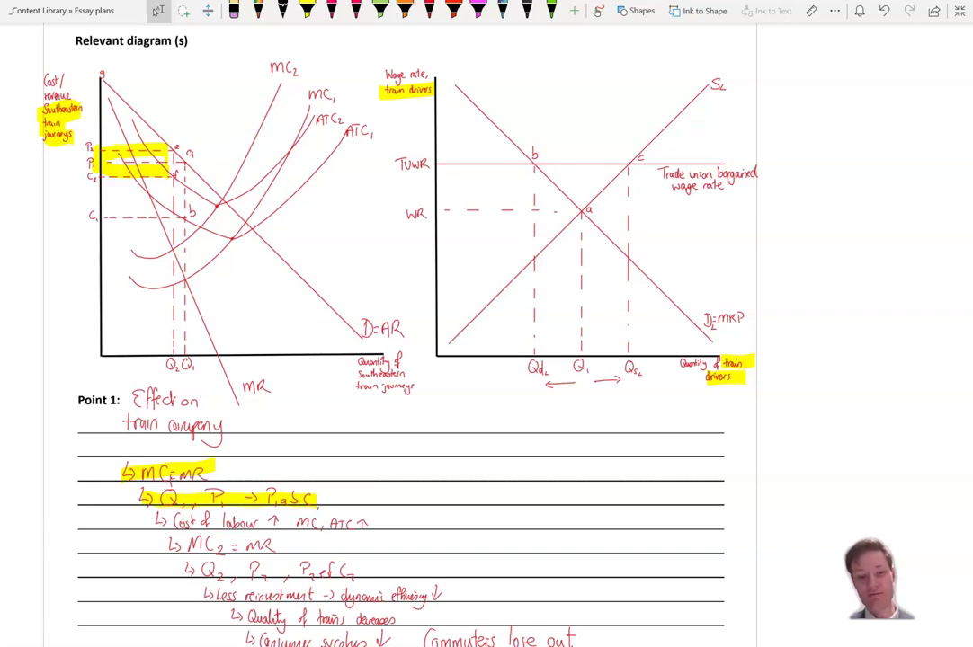
click(307, 10)
drag(202, 595, 453, 590)
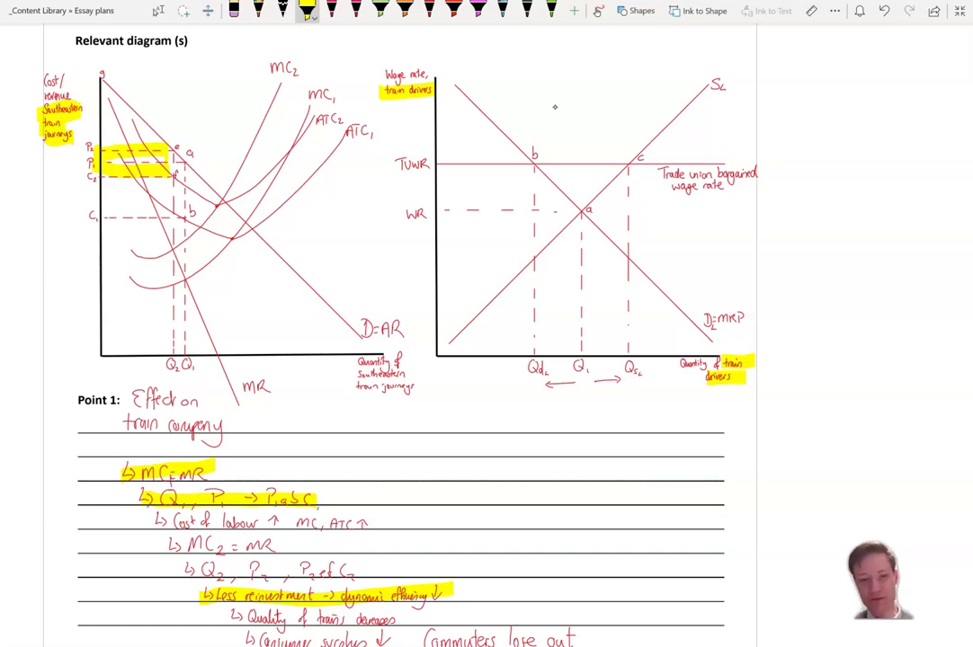
Highlight the Point 1 lines "Quality of trains decreases" and "P1 g e P2" in yellow.
scroll(555, 107, down, 2)
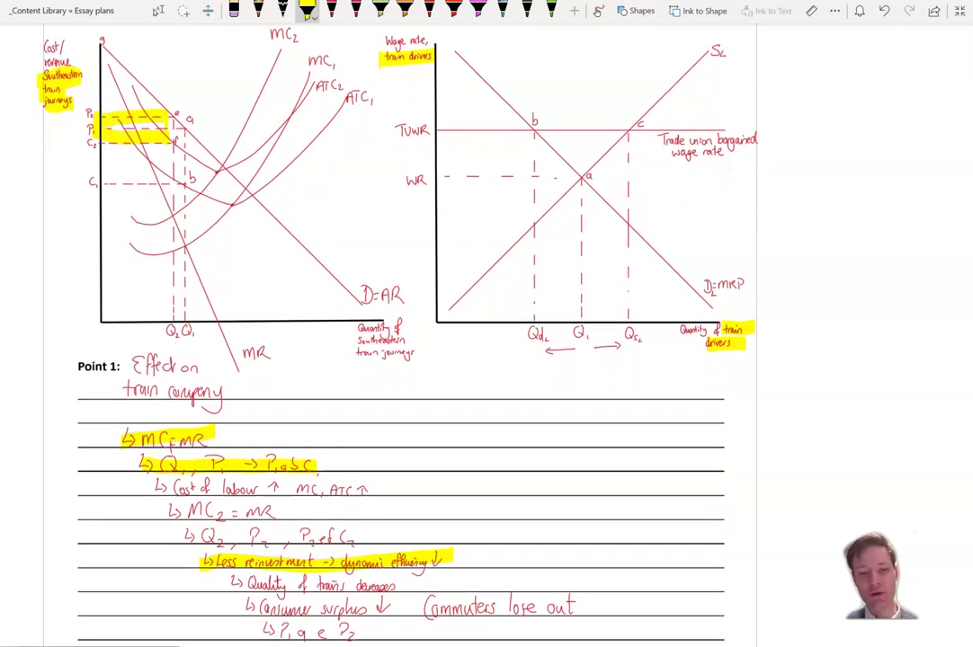
click(158, 10)
scroll(400, 324, down, 1)
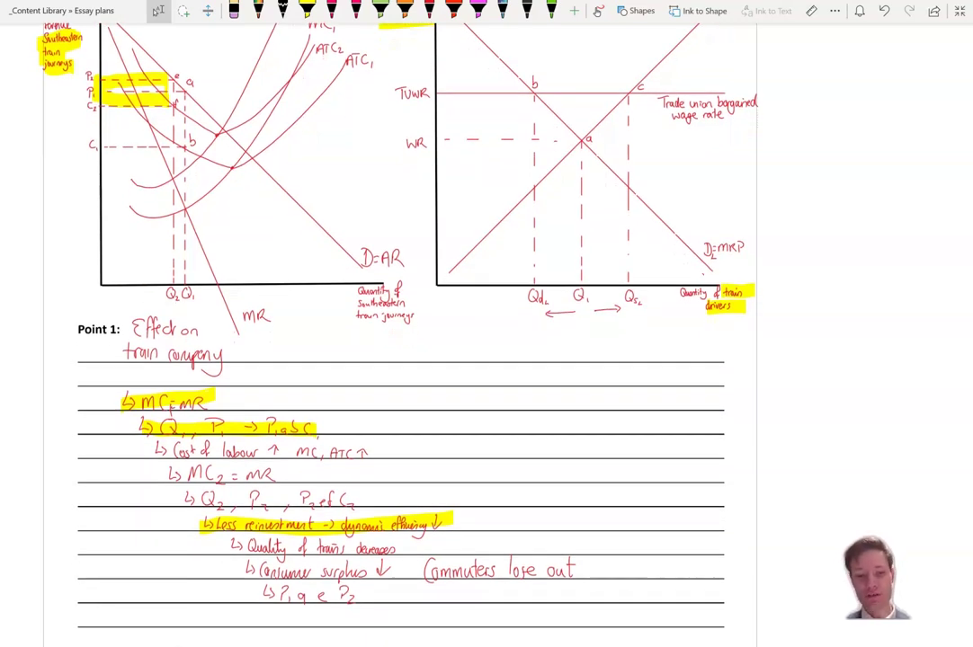
click(307, 10)
drag(232, 547, 409, 546)
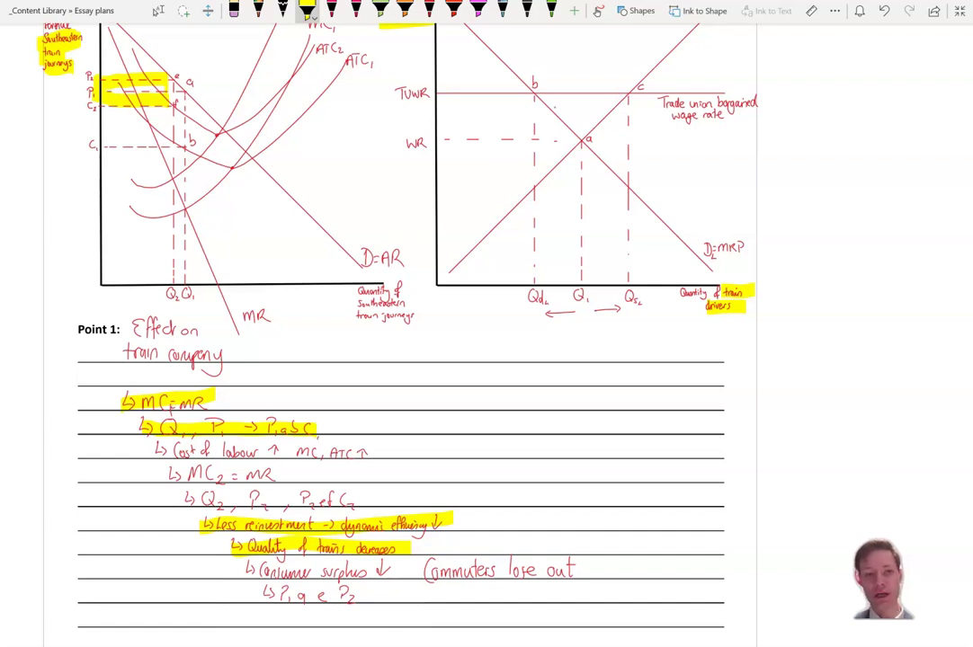
drag(256, 590, 389, 590)
Sketch a red right-angled triangle in the blank margin beside the Point 1 notes, with a horizontal line across it just above its base.
scroll(400, 359, down, 2)
scroll(400, 360, up, 3)
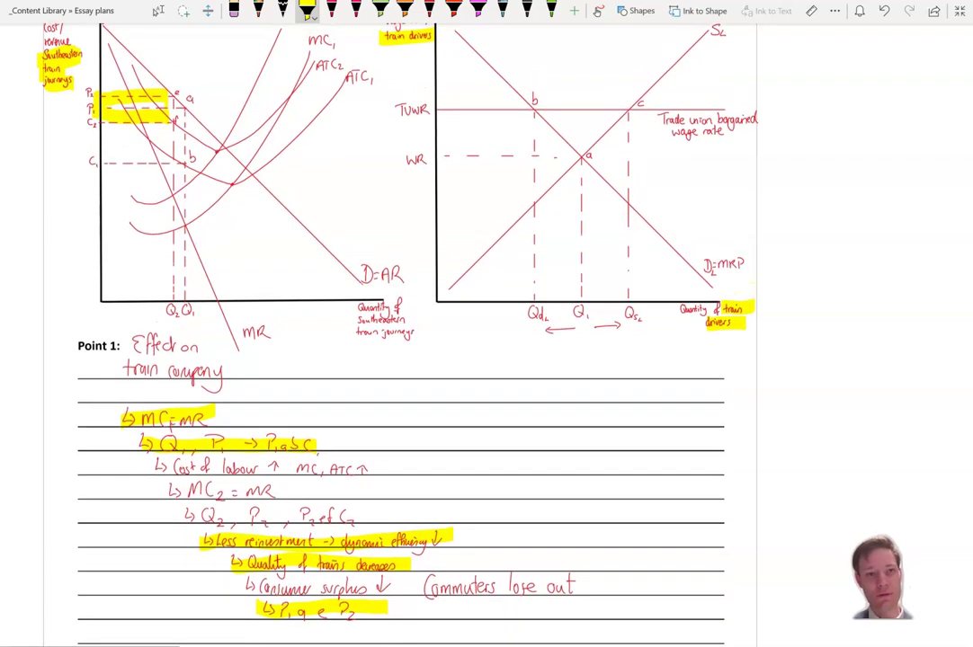
scroll(400, 360, up, 1)
scroll(400, 359, up, 2)
scroll(400, 360, down, 4)
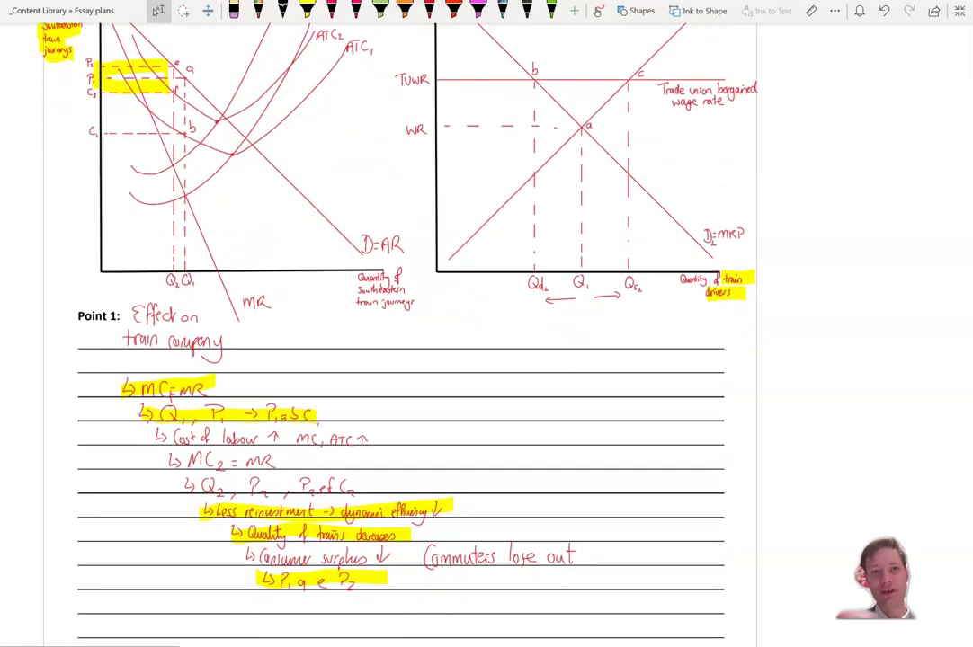
click(331, 10)
mouse_move(793, 396)
mouse_down()
mouse_move(873, 467)
mouse_move(902, 509)
mouse_move(784, 511)
mouse_up()
drag(793, 397, 796, 520)
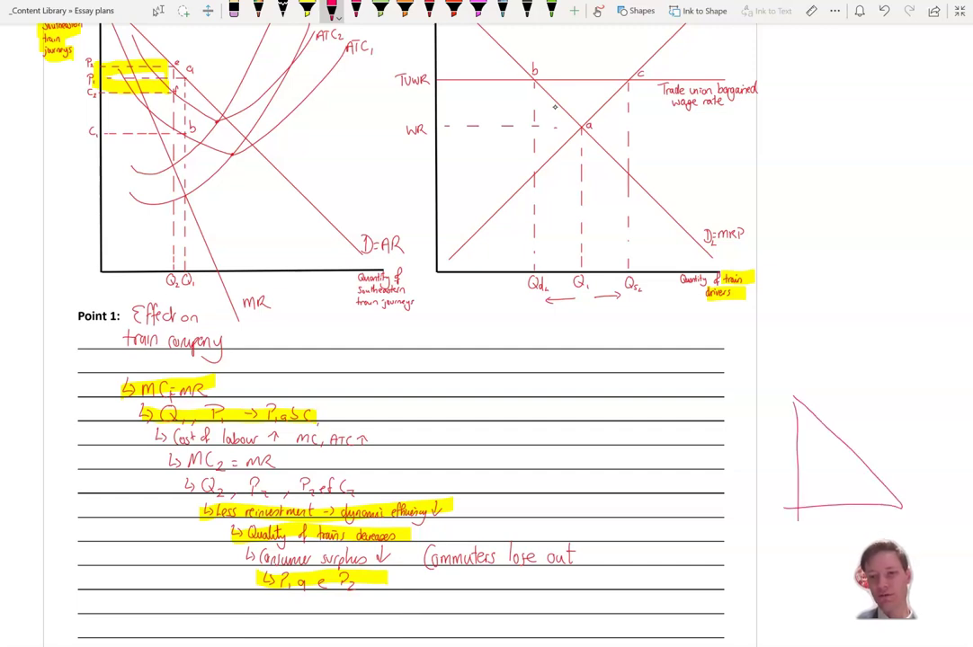
drag(796, 476, 889, 474)
Shade the strip between the margin triangle's base and its horizontal line with the green highlighter.
click(380, 10)
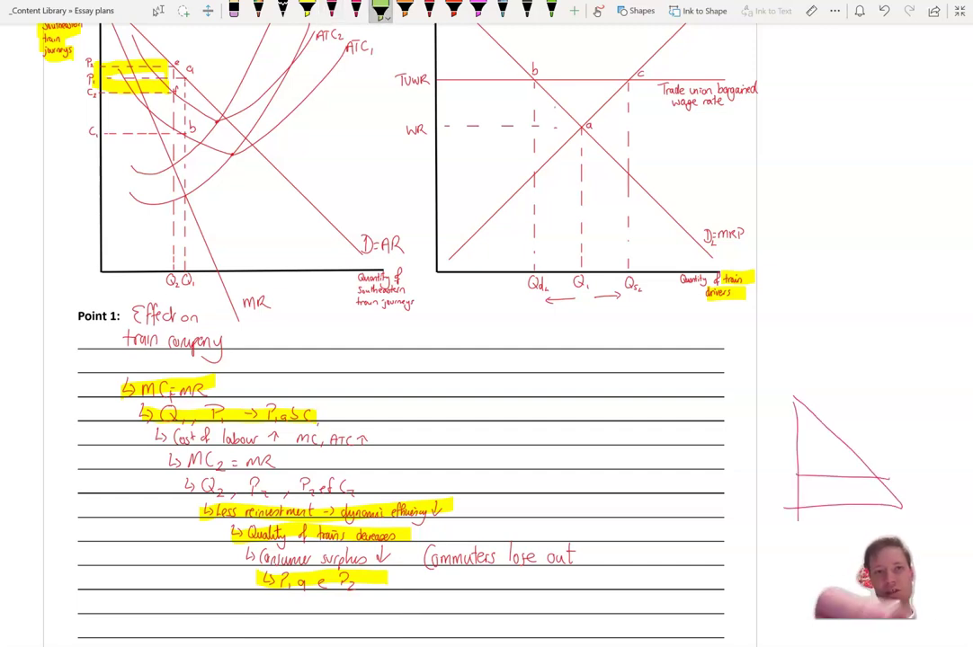
mouse_move(799, 480)
mouse_down()
mouse_move(868, 485)
mouse_move(891, 505)
mouse_move(797, 503)
mouse_up()
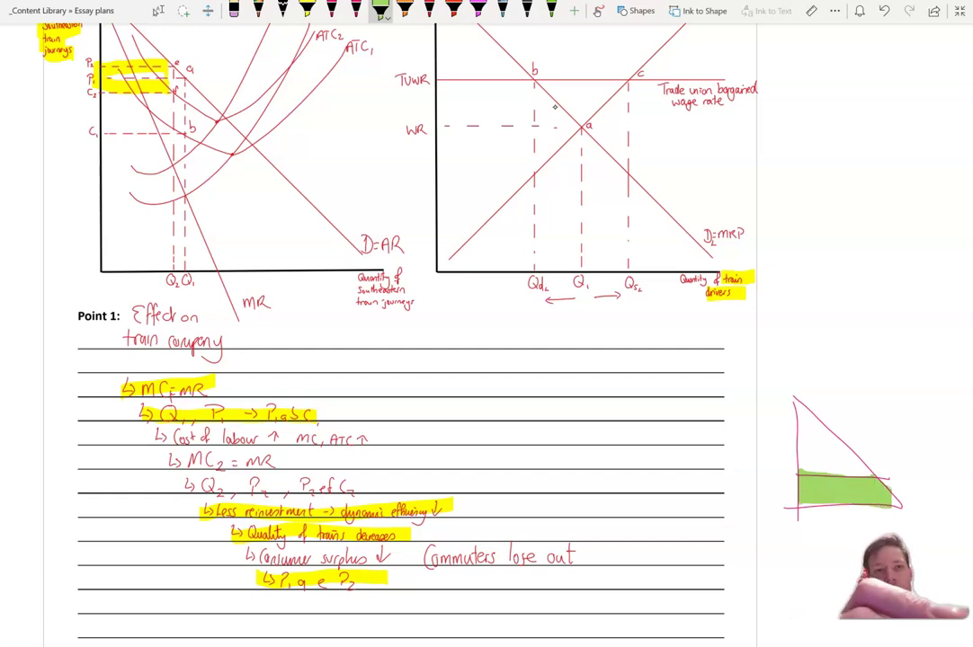
scroll(400, 324, down, 3)
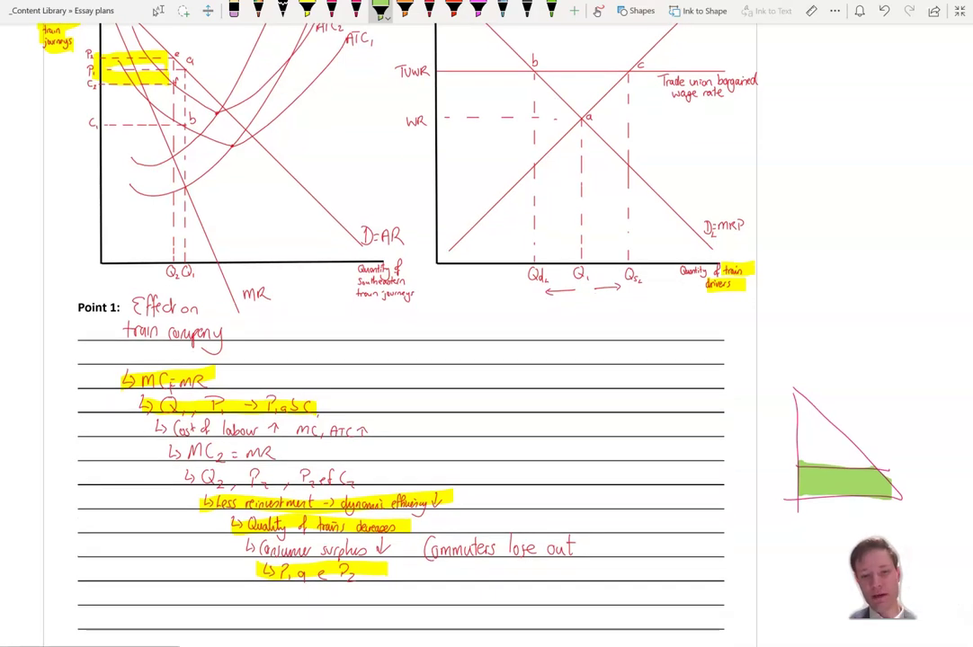
Highlight in yellow the Eval line "If PED inelastic", "inelastic in peak times on commuter routes" and the line on rural route ticket prices with closer substitutes.
scroll(401, 324, down, 2)
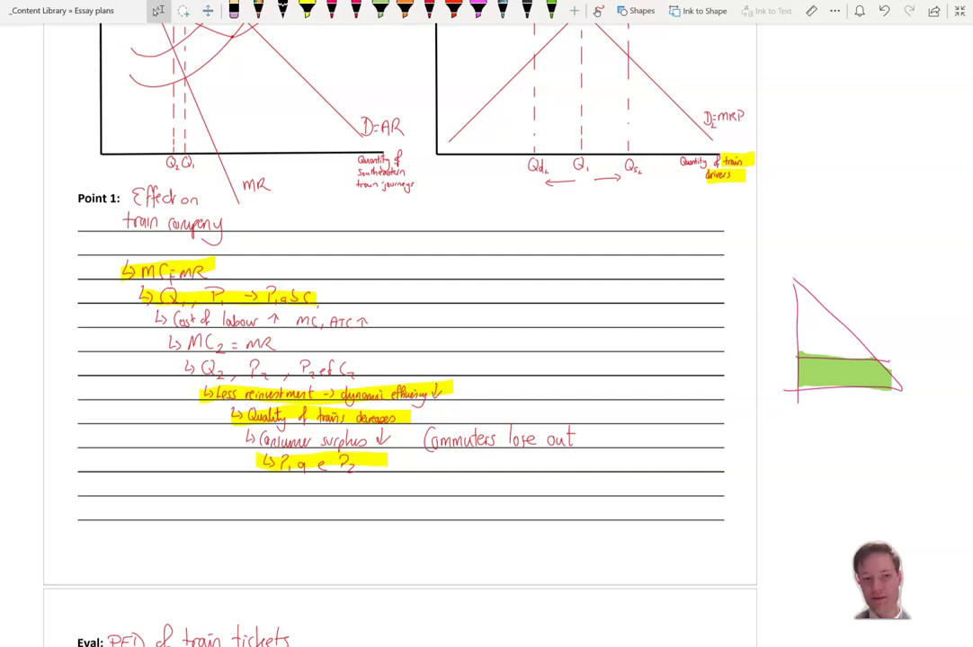
scroll(401, 323, down, 1)
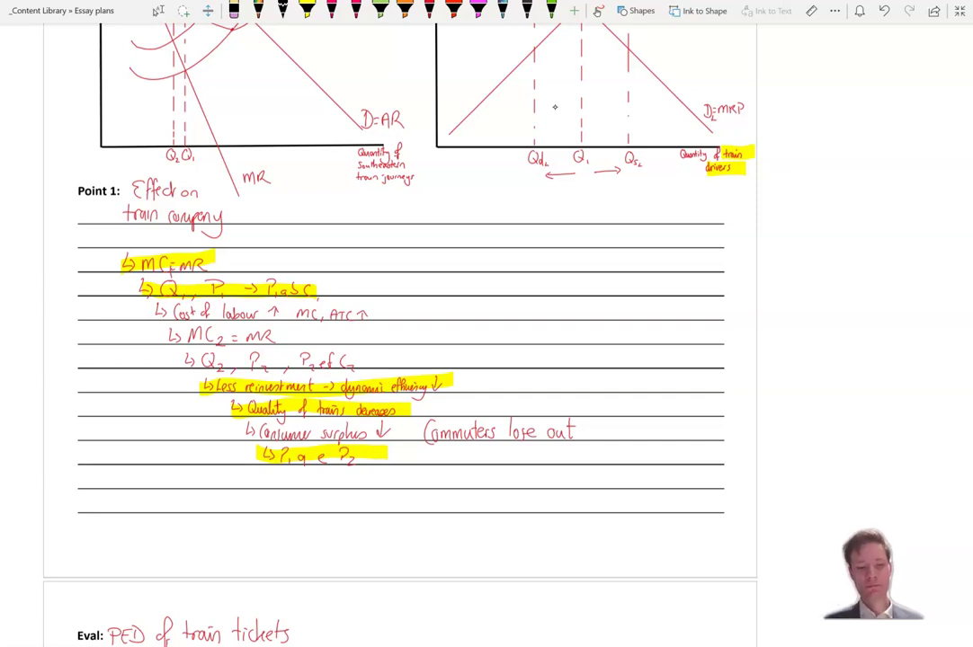
scroll(555, 107, down, 1)
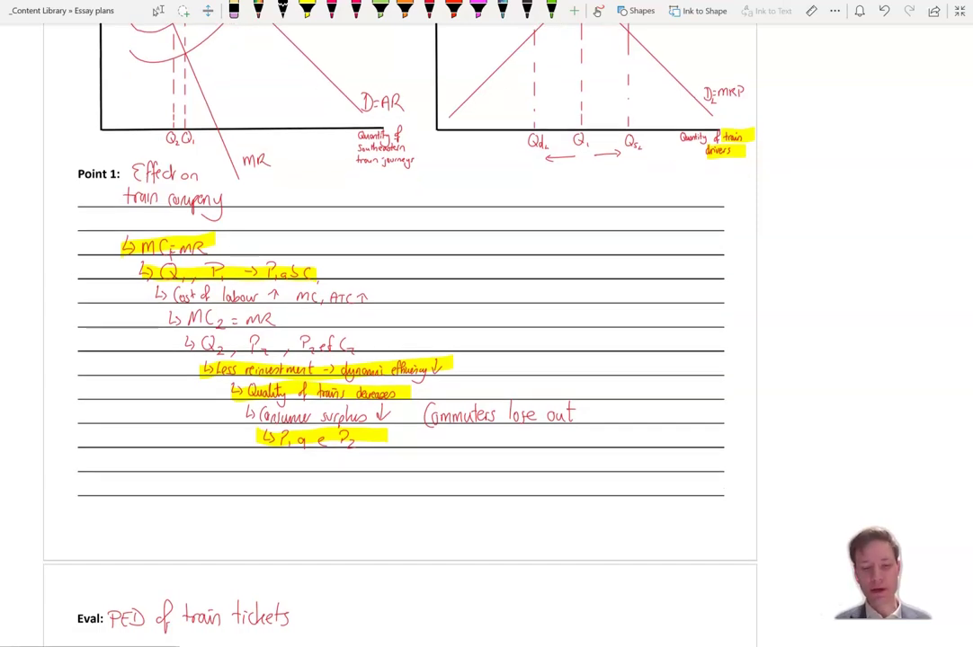
scroll(555, 107, down, 2)
scroll(400, 333, down, 4)
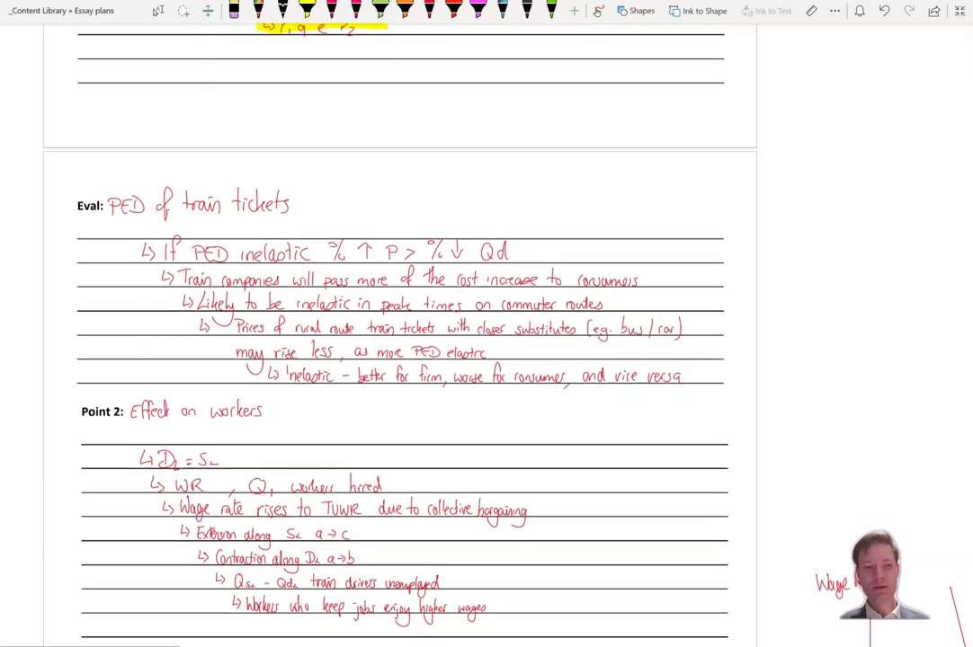
scroll(400, 333, up, 3)
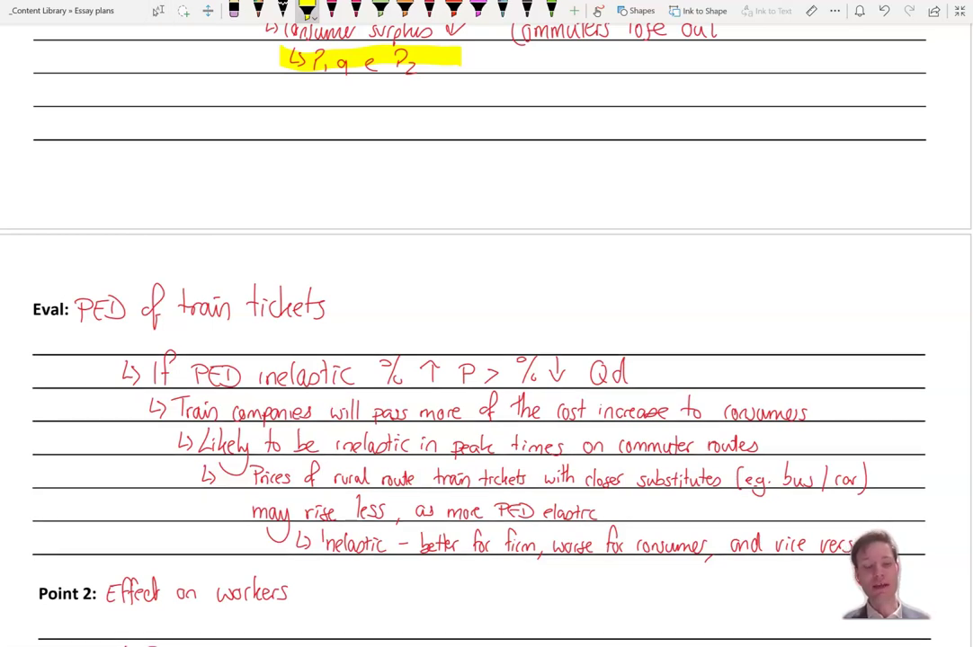
drag(148, 373, 635, 374)
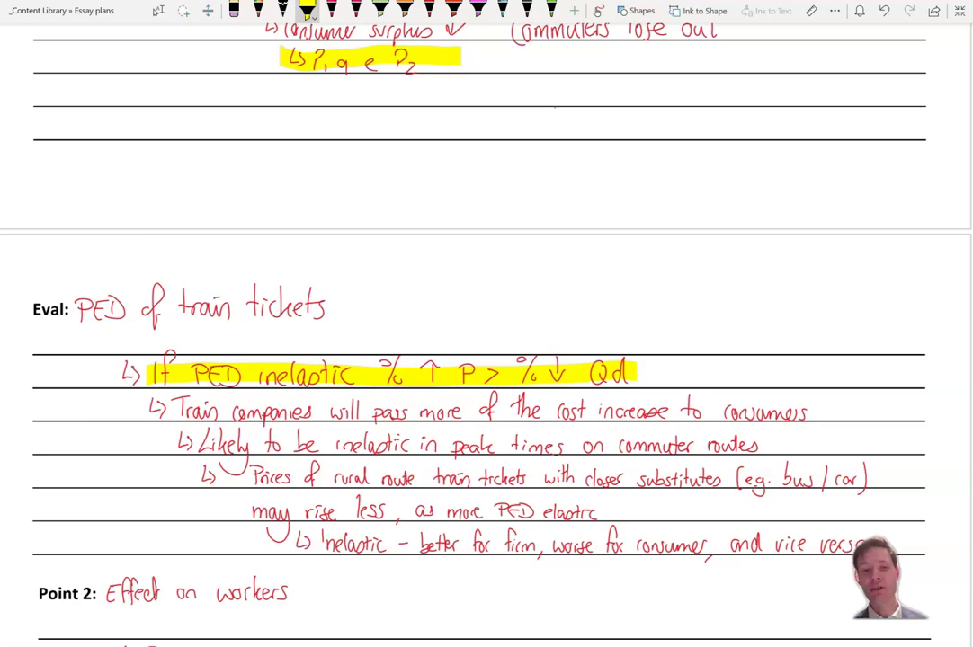
drag(296, 442, 789, 441)
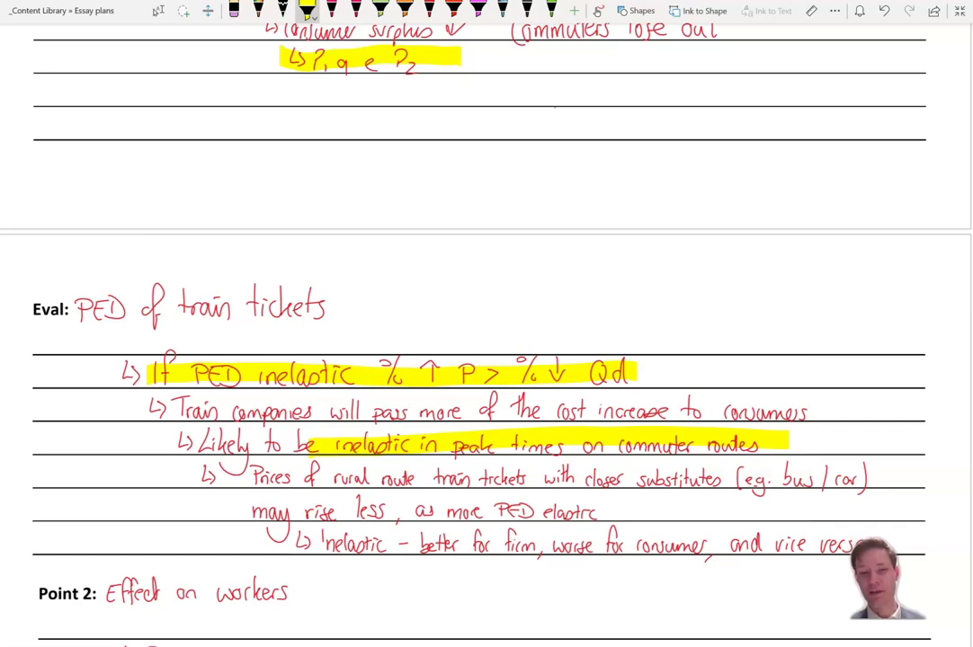
drag(236, 479, 868, 478)
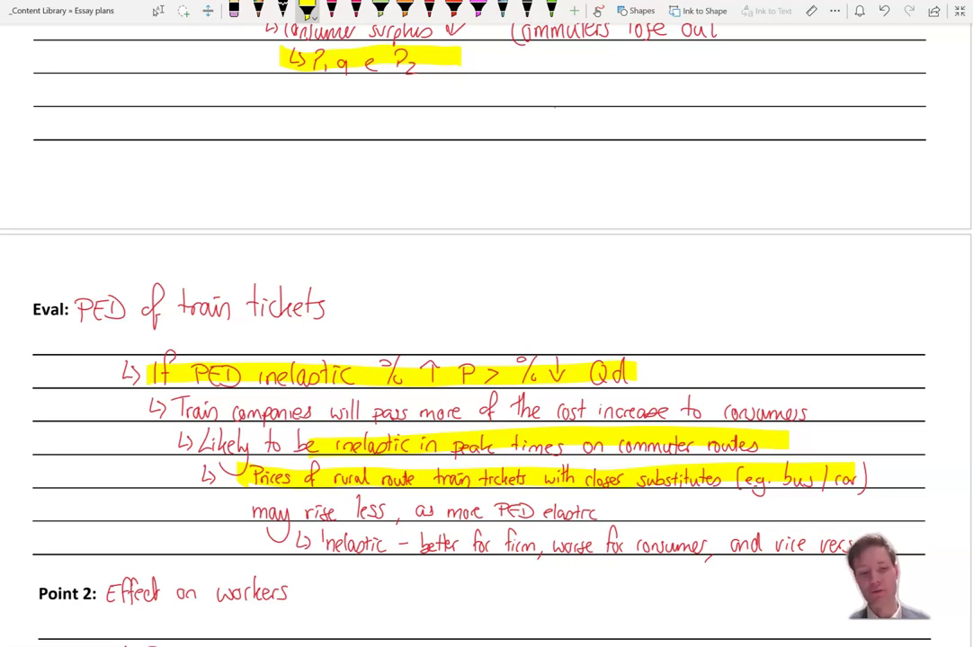
Highlight in yellow the Point 2 lines "DL = SL" and "Wage rate rises to TUWR due to collective bargaining".
scroll(485, 323, up, 1)
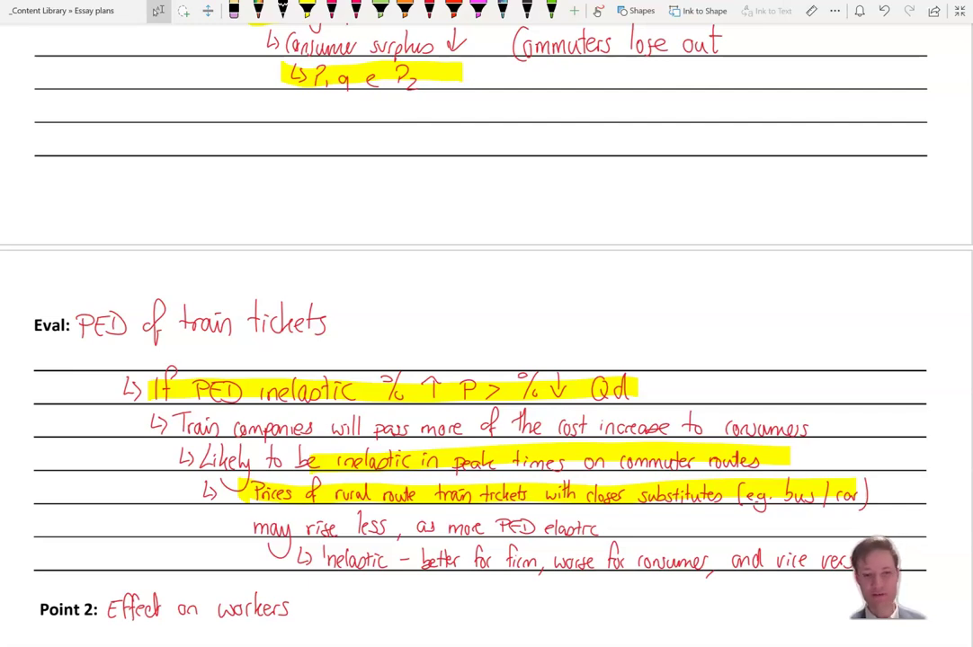
scroll(486, 323, up, 10)
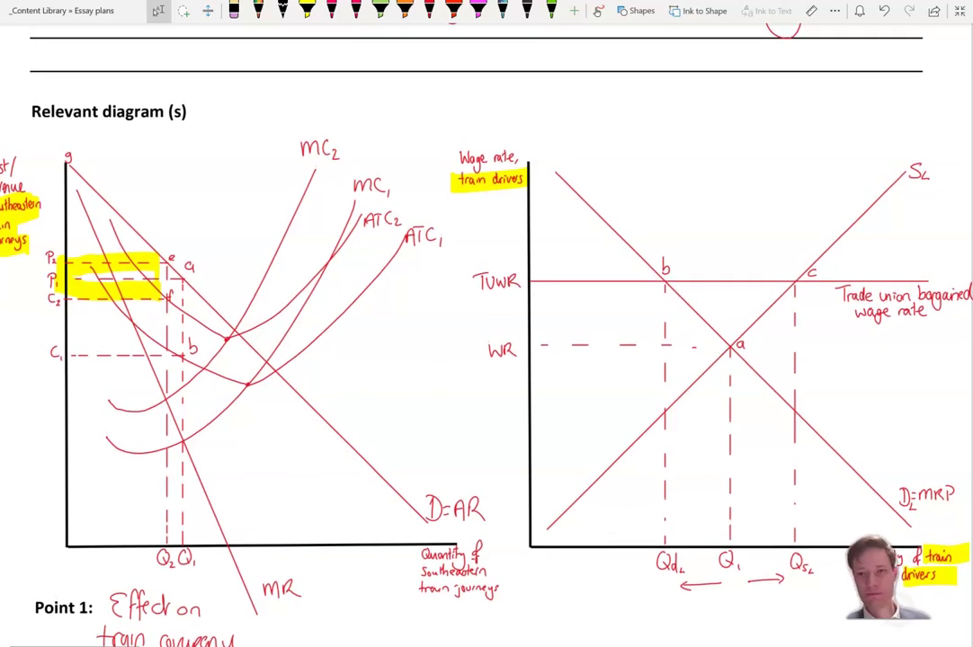
scroll(486, 324, right, 2)
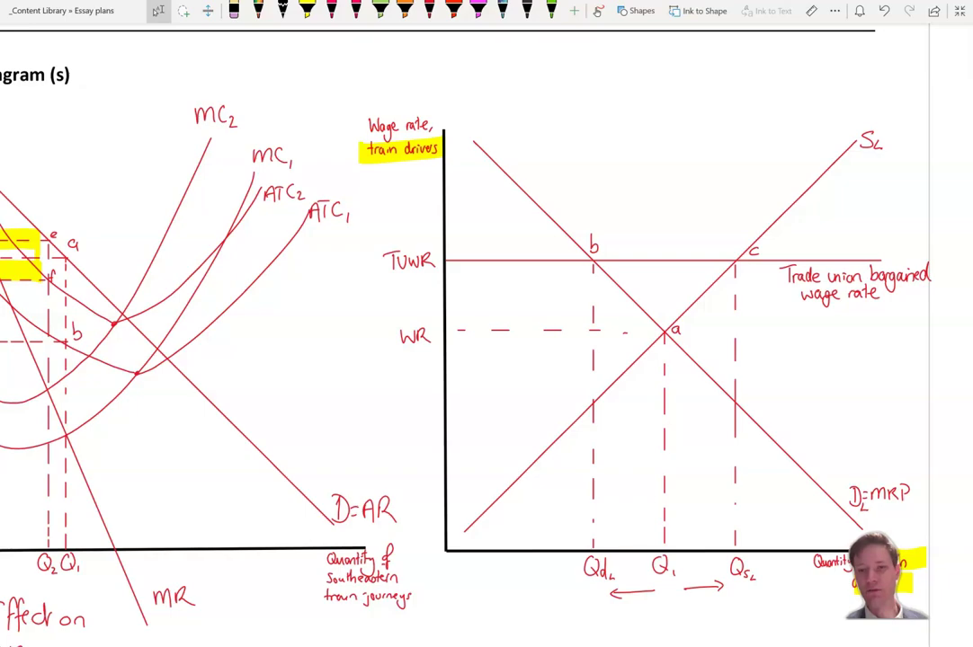
scroll(431, 323, down, 3)
scroll(432, 324, down, 10)
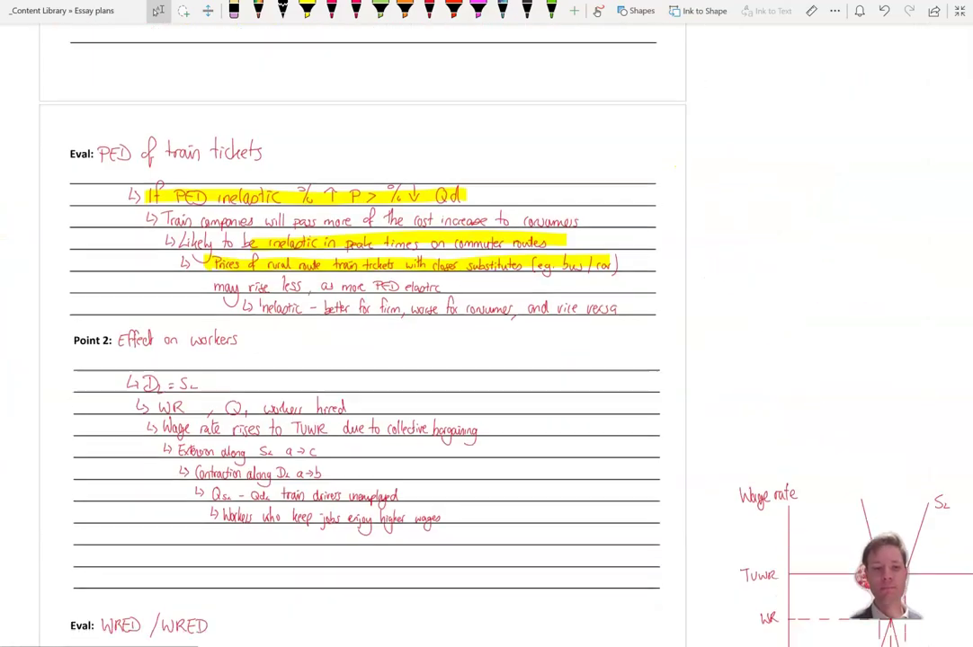
scroll(431, 324, up, 3)
scroll(467, 333, up, 2)
scroll(467, 333, left, 2)
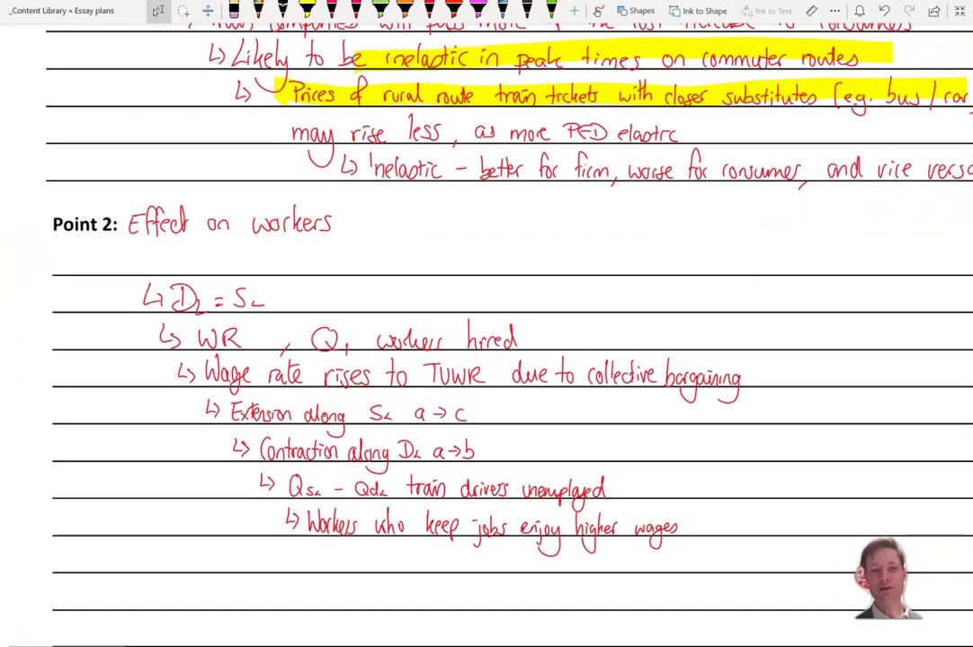
click(307, 9)
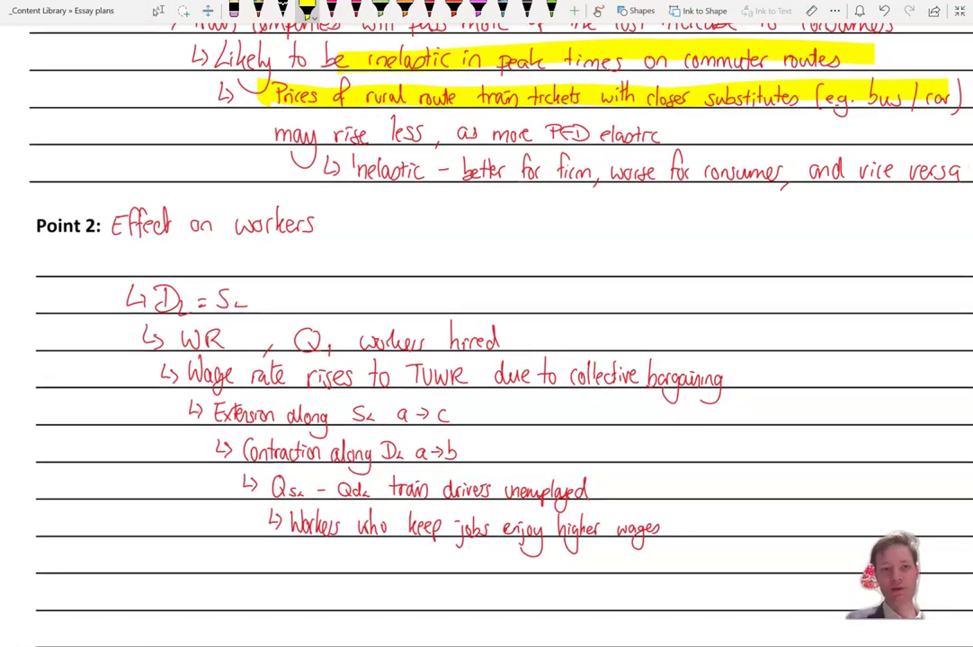
drag(127, 296, 266, 297)
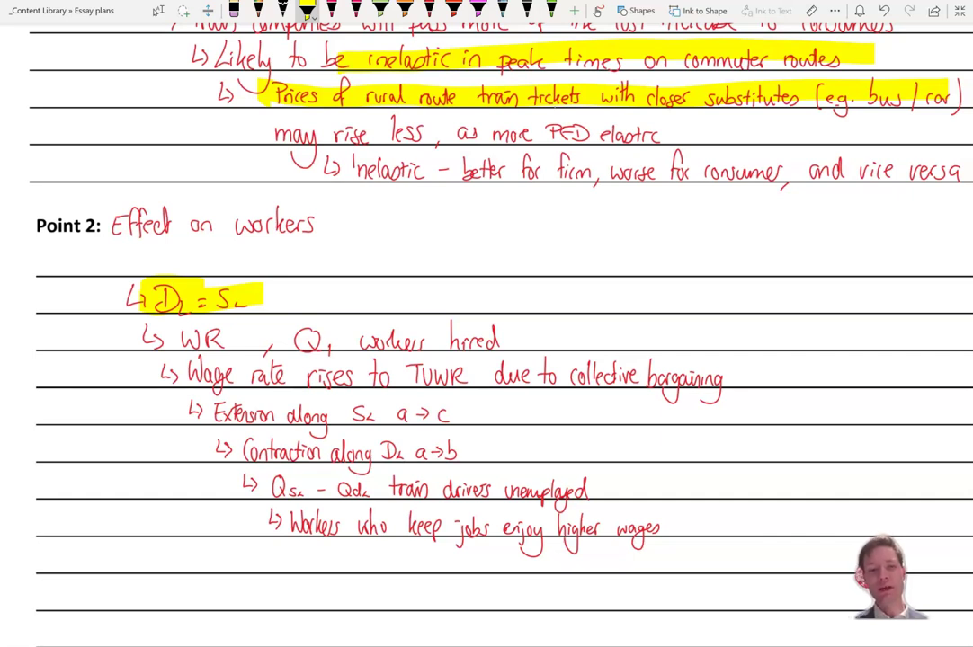
drag(184, 376, 761, 378)
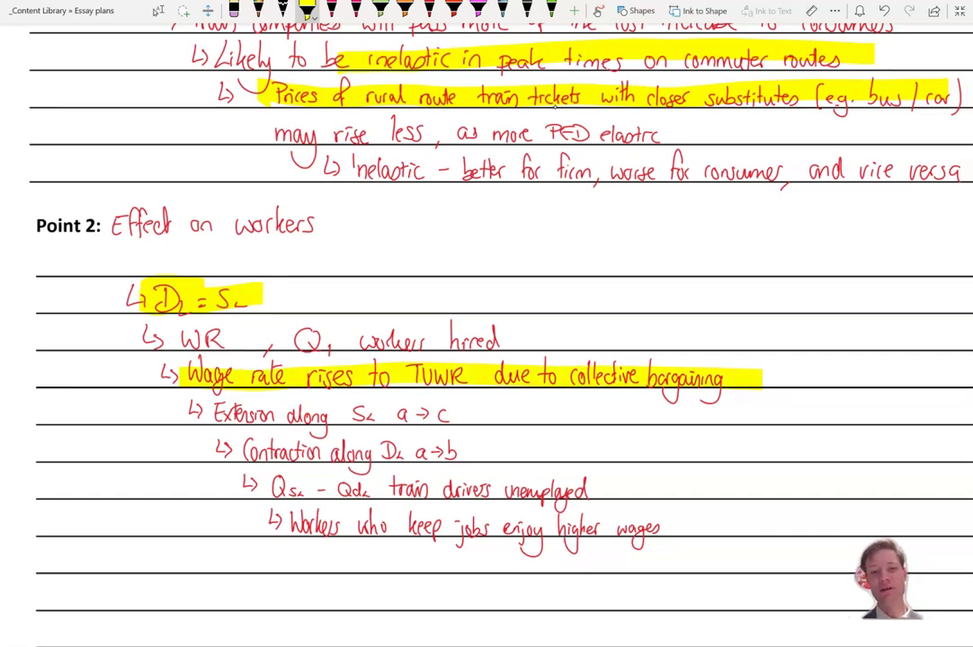
Highlight the "TUWR" and "Trade union bargained wage rate" labels in yellow on the train drivers' labour market diagram.
scroll(486, 324, up, 20)
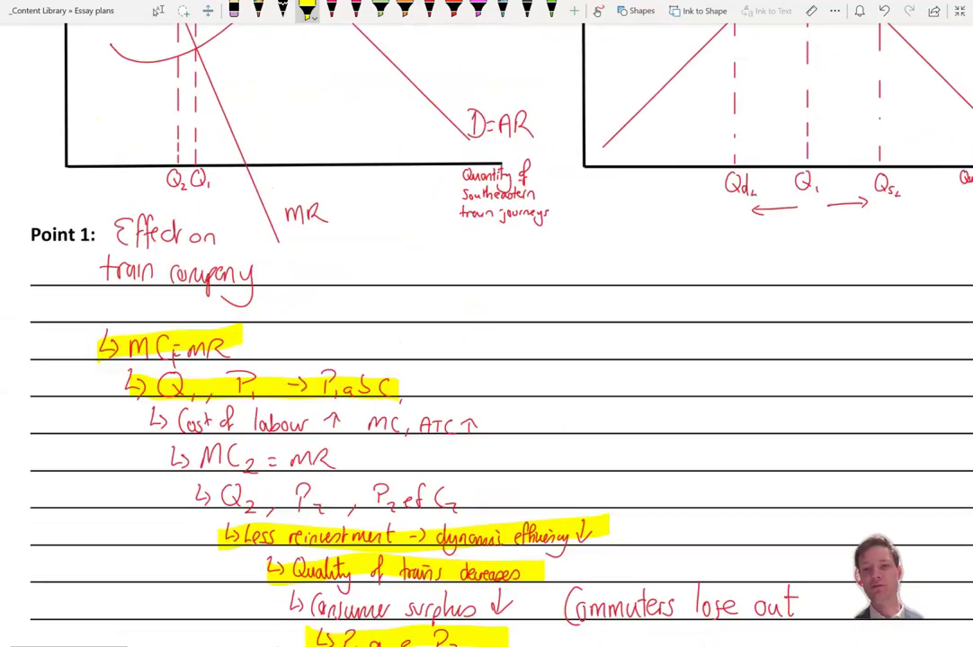
scroll(486, 324, up, 3)
scroll(486, 324, right, 2)
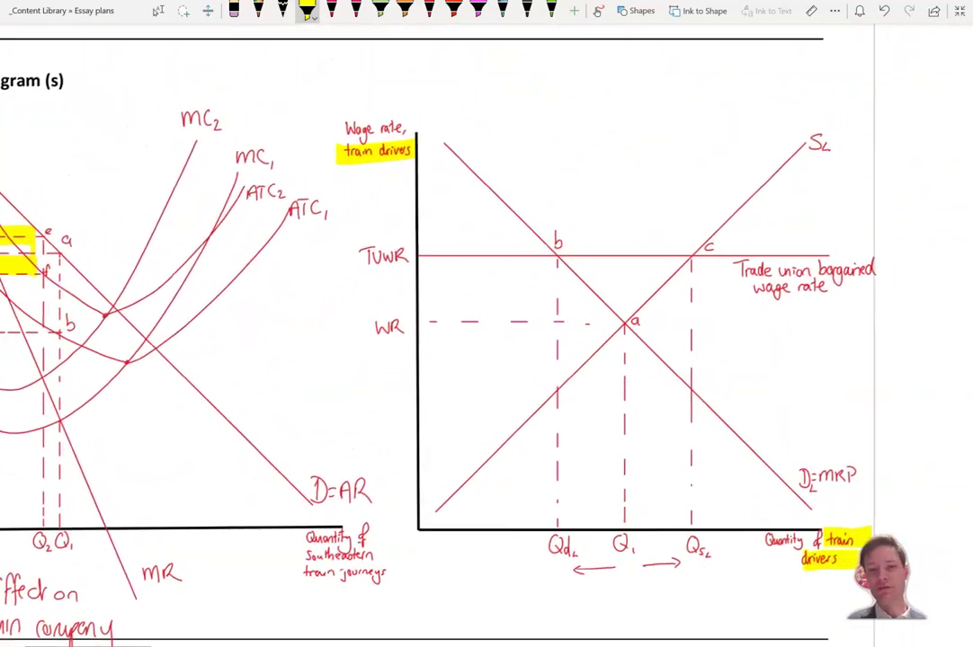
drag(356, 256, 397, 253)
mouse_move(743, 270)
mouse_down()
mouse_move(899, 270)
mouse_move(835, 286)
mouse_up()
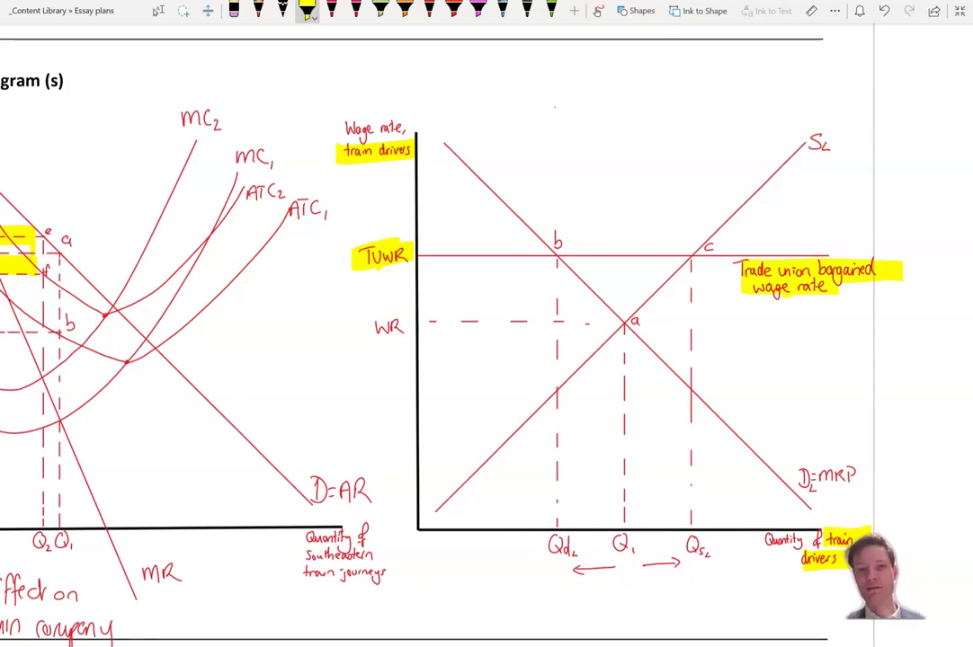
Highlight in yellow the Point 2 lines on the extension along SL, the contraction along DL, and "QSL - QDL train drivers unemployed".
scroll(413, 324, down, 15)
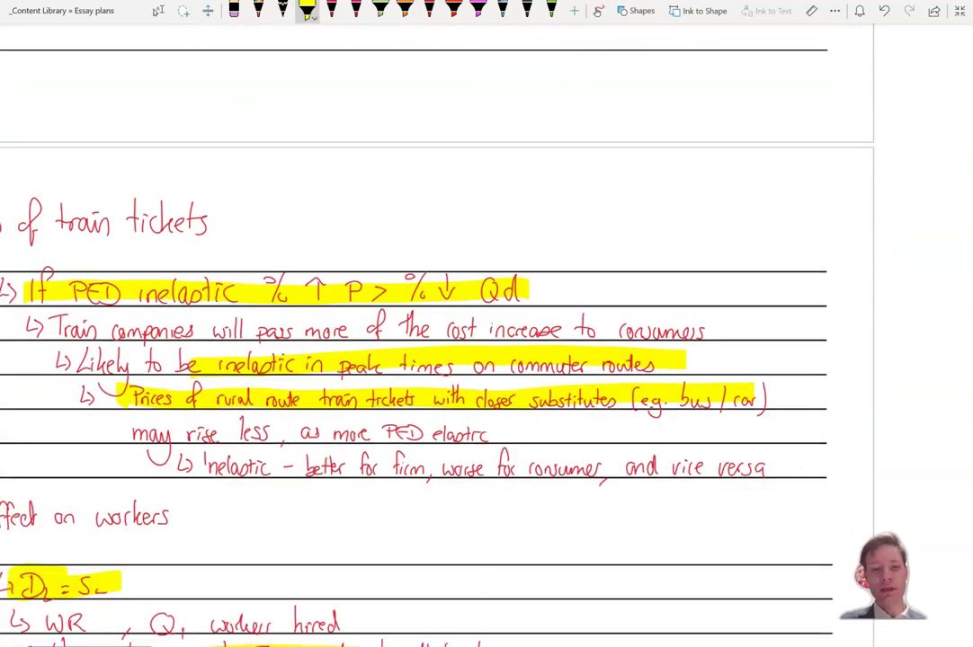
scroll(413, 324, up, 2)
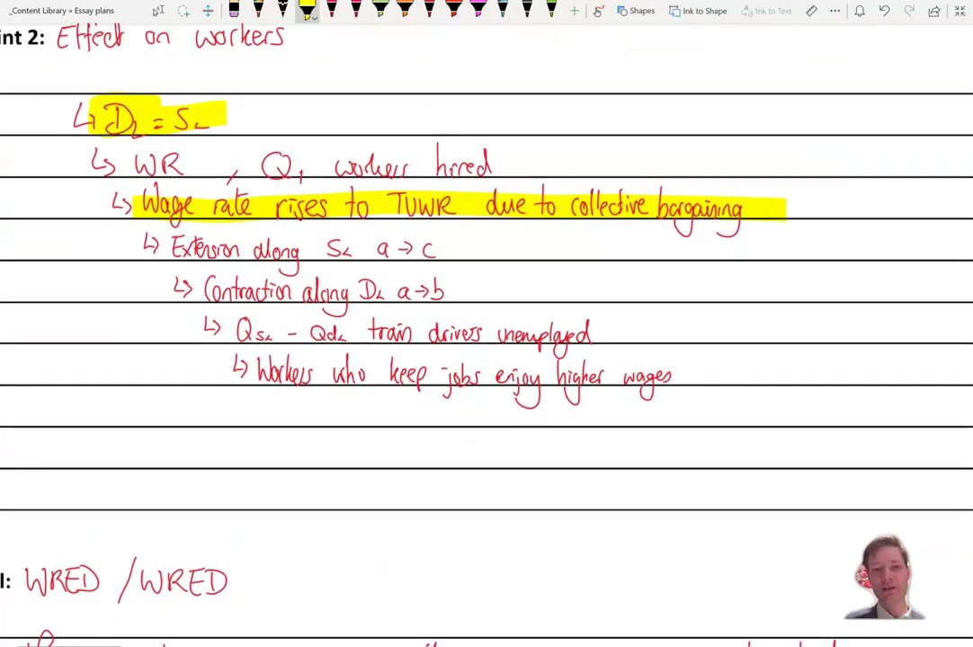
drag(168, 242, 462, 248)
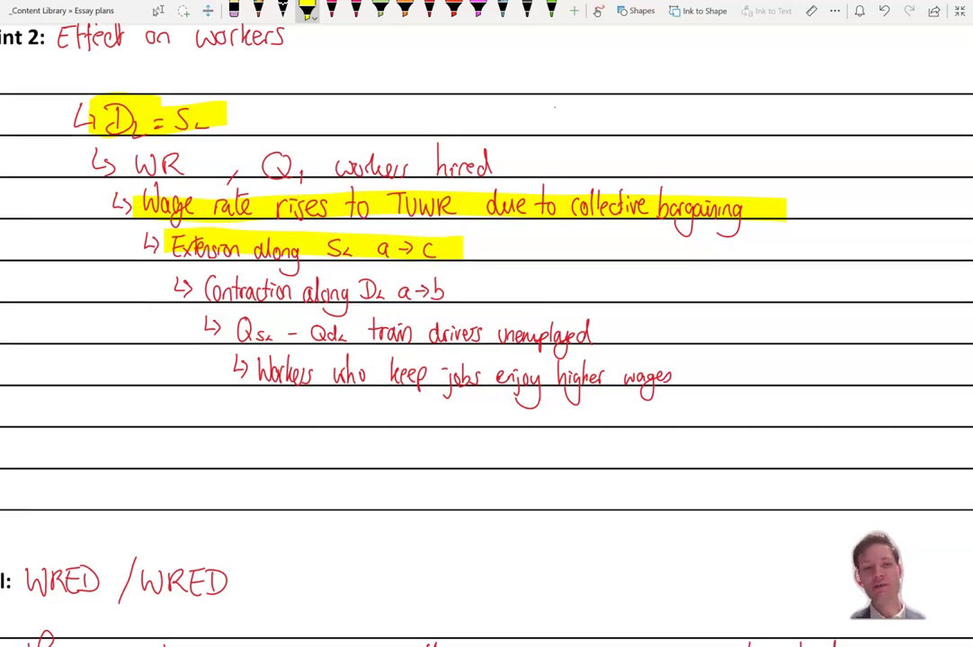
drag(180, 289, 483, 291)
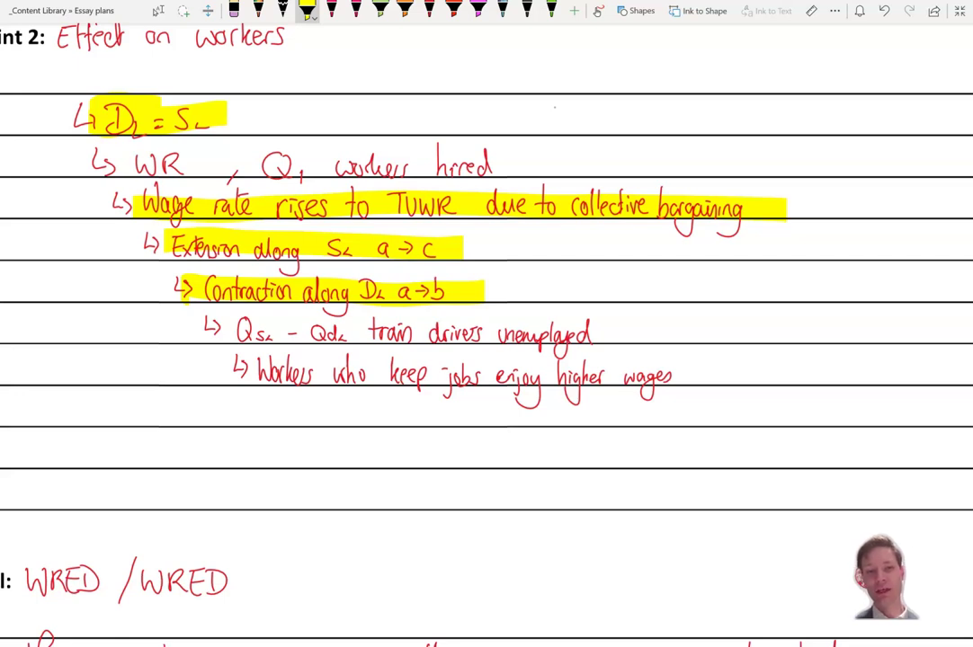
drag(209, 331, 640, 334)
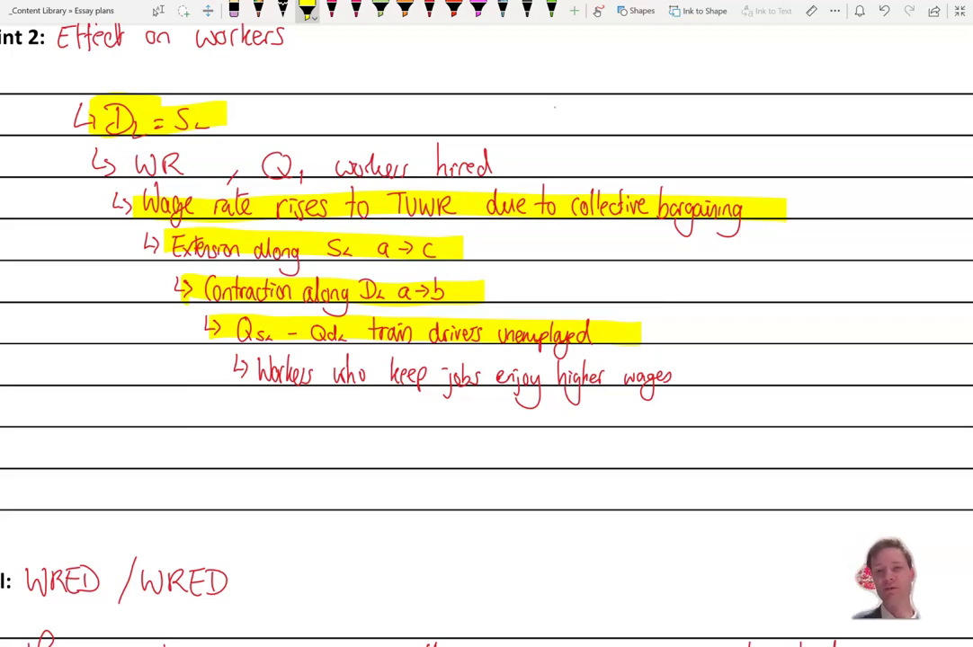
Highlight the two arrows below the labour market diagram's quantity axis in yellow and draw a red bracket beneath them spanning QdL to QsL.
scroll(487, 324, up, 15)
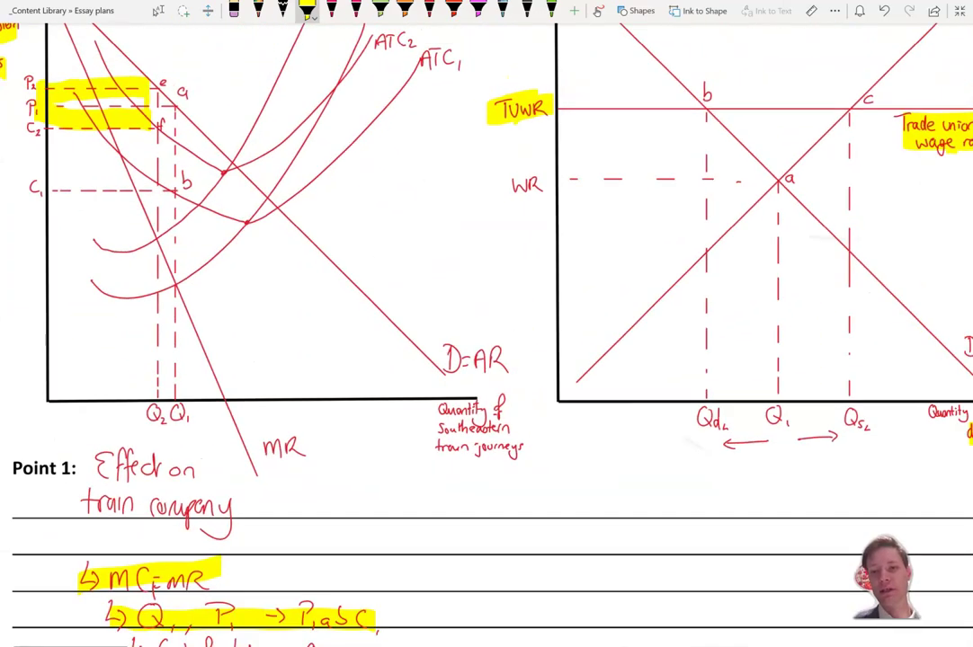
scroll(486, 324, right, 2)
click(158, 11)
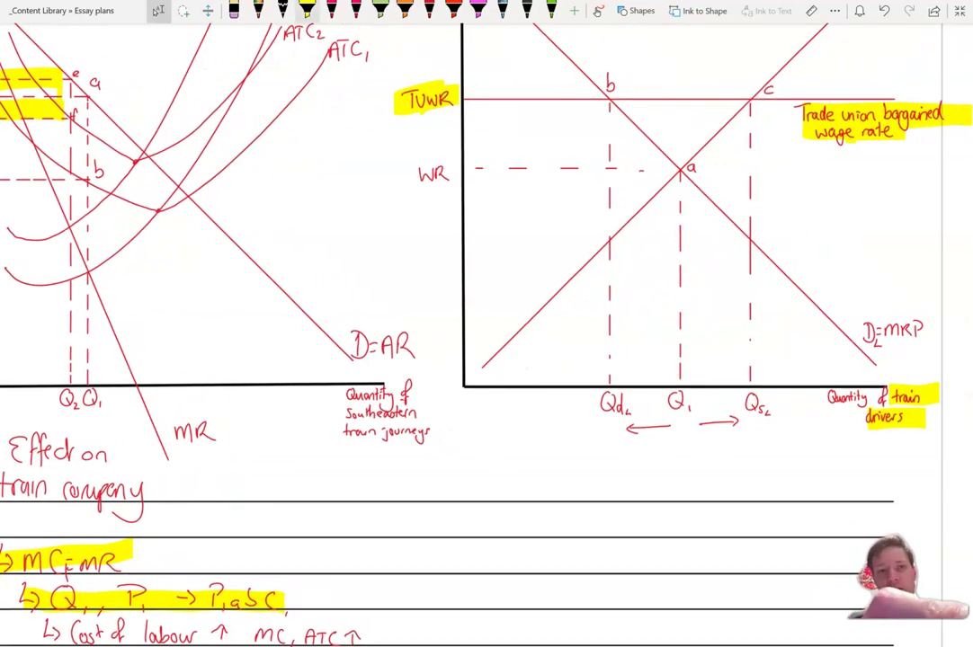
click(306, 9)
drag(615, 428, 768, 429)
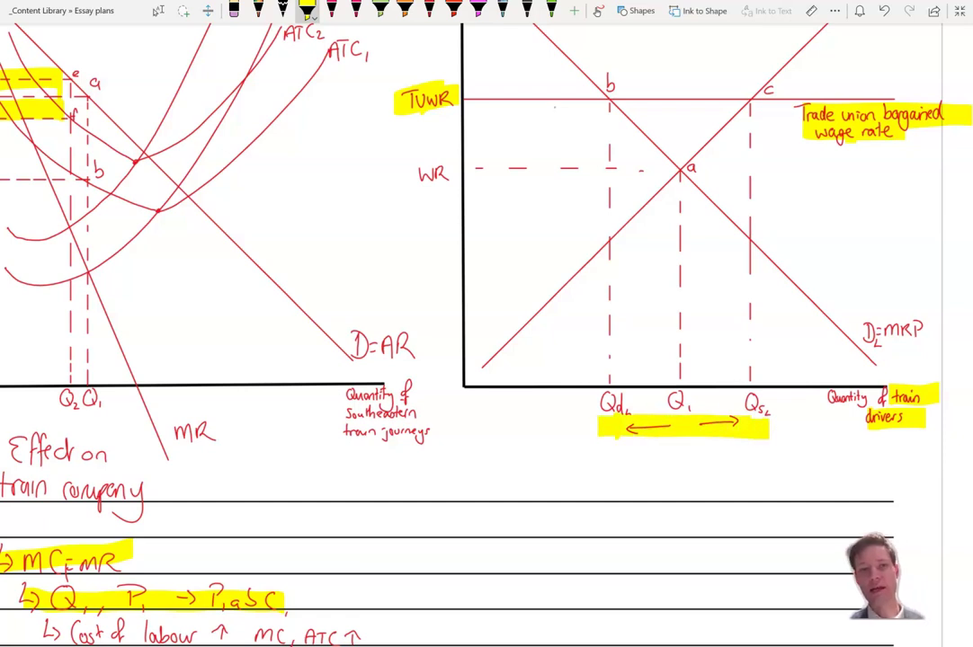
click(332, 10)
mouse_move(608, 437)
mouse_down()
mouse_move(755, 457)
mouse_move(754, 444)
mouse_up()
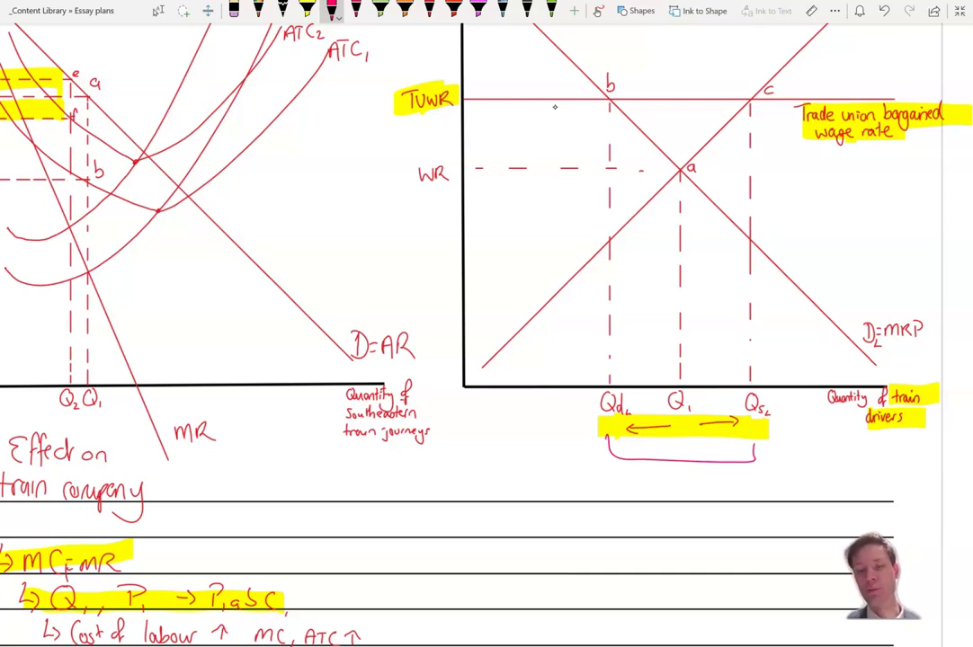
Highlight the Point 2 line "Workers who keep jobs enjoy higher wages" in yellow.
scroll(555, 107, down, 15)
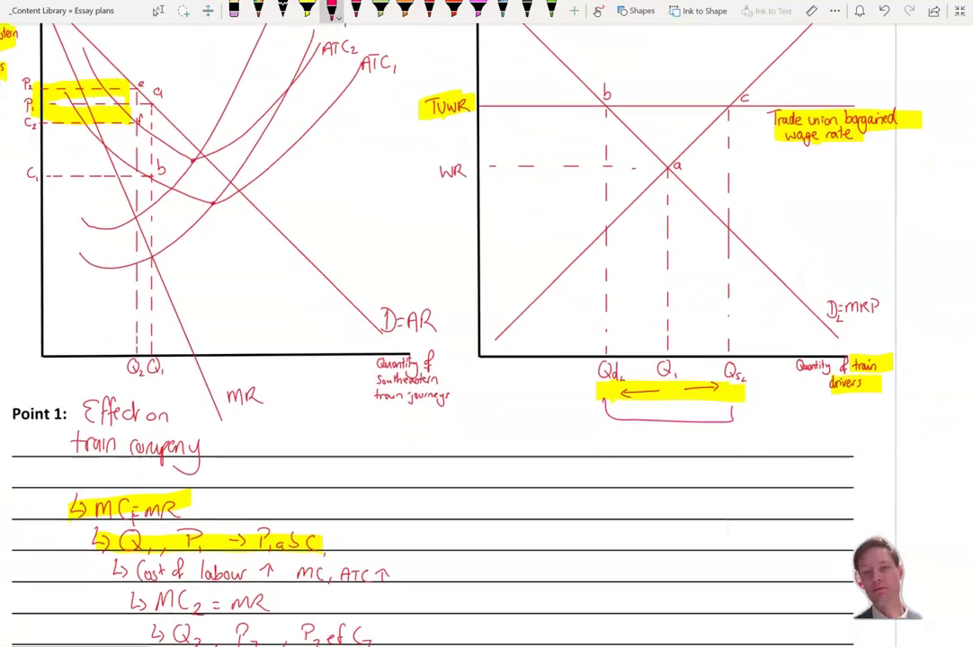
scroll(486, 323, down, 15)
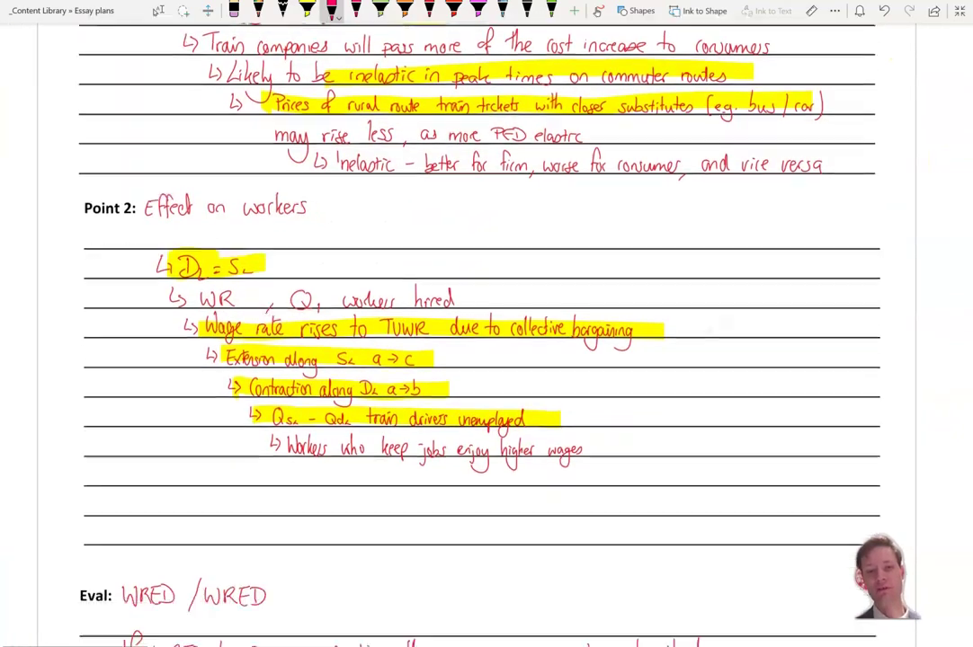
scroll(486, 323, up, 2)
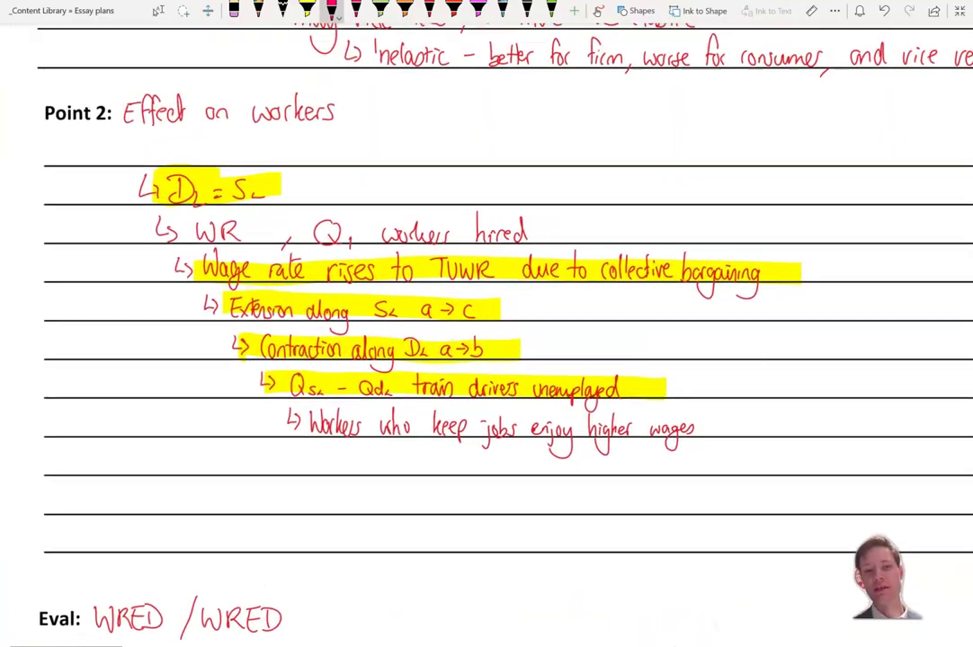
scroll(503, 329, up, 1)
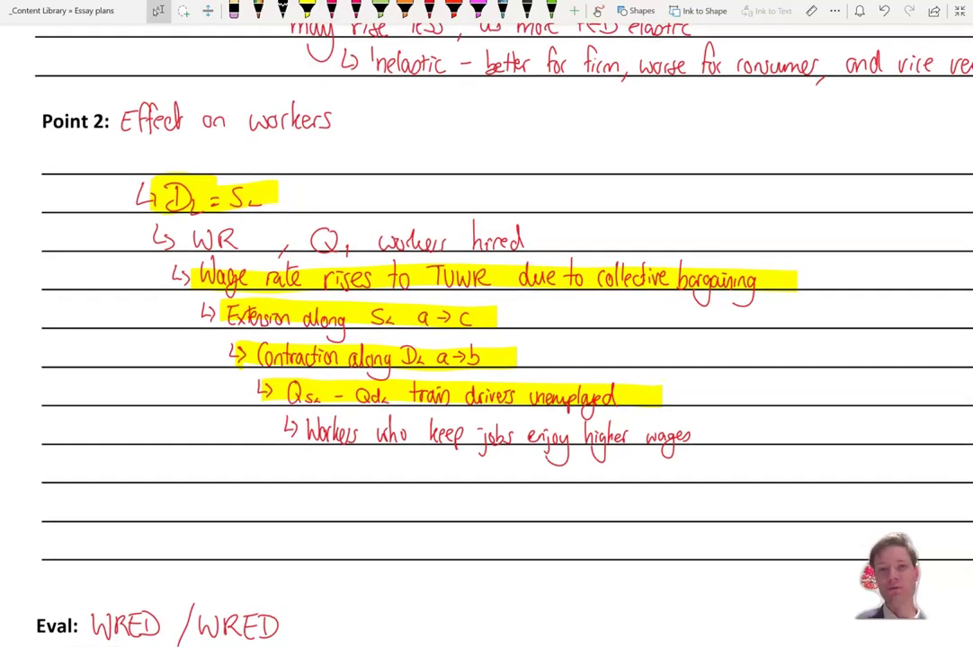
click(307, 9)
drag(286, 436, 727, 438)
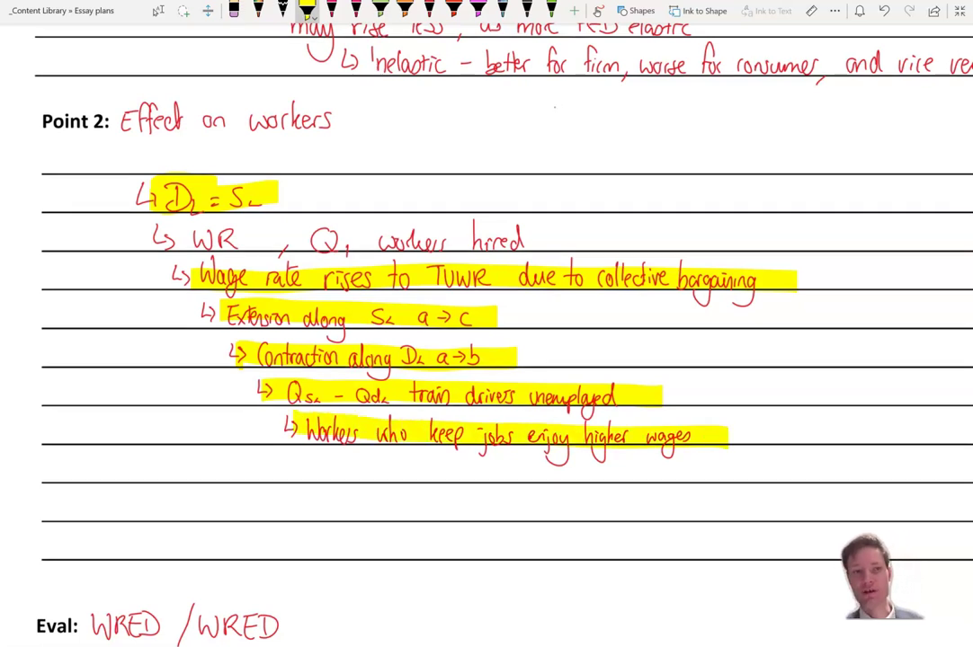
scroll(486, 324, up, 2)
scroll(486, 324, right, 1)
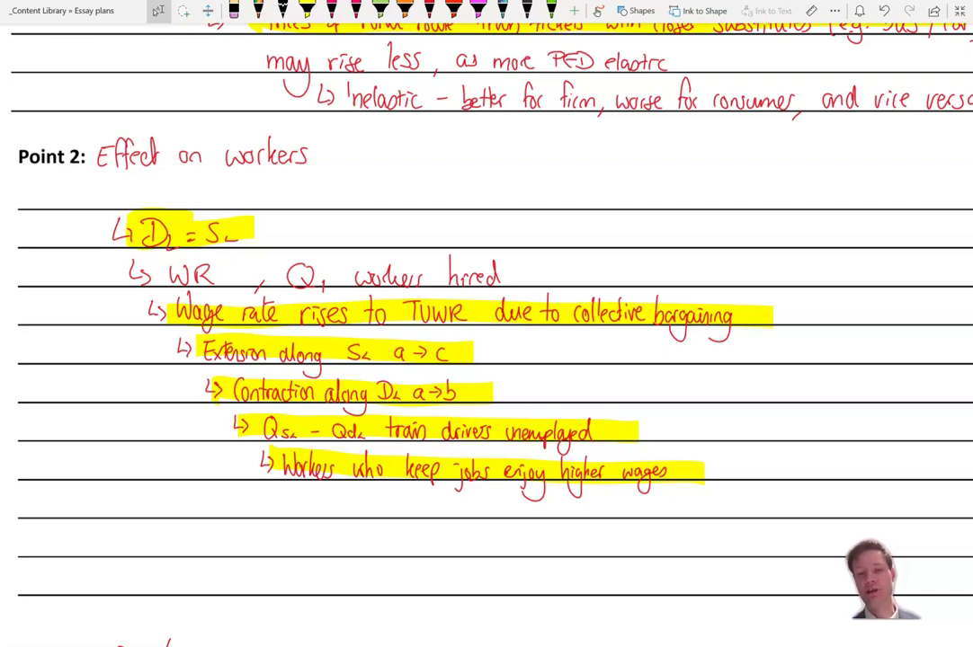
scroll(486, 324, down, 1)
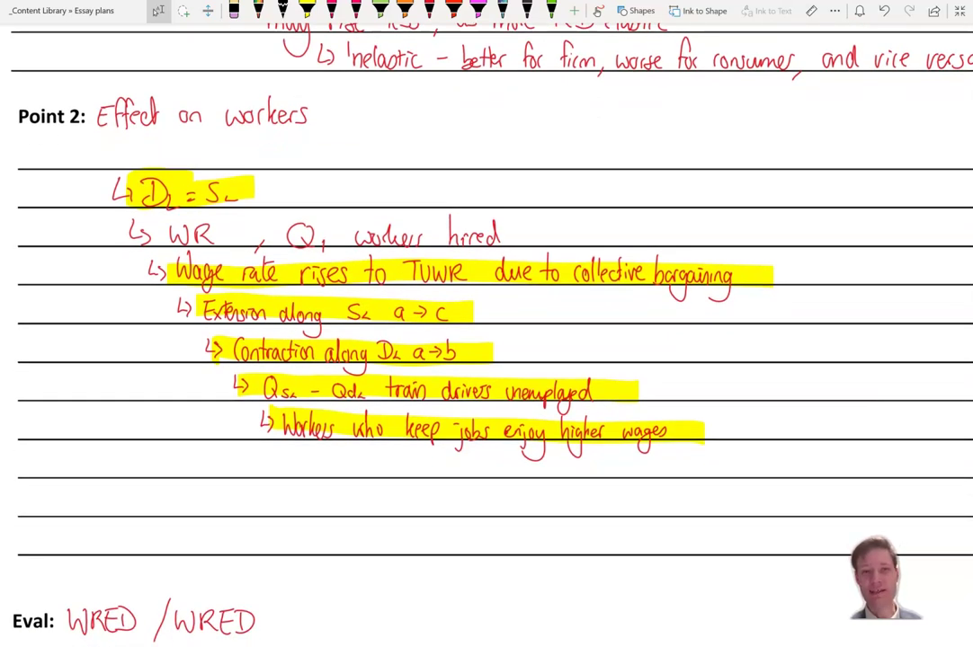
Correct the ending of the second term in the Point 2 Eval heading in red ink so it reads "WRED / WRES".
scroll(555, 107, down, 2)
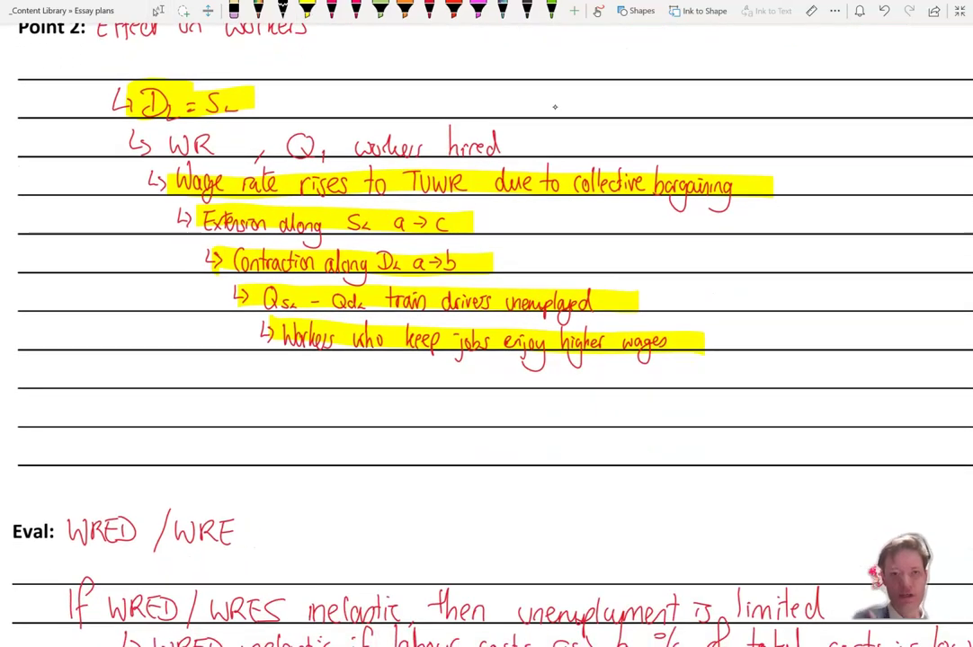
click(332, 10)
click(430, 10)
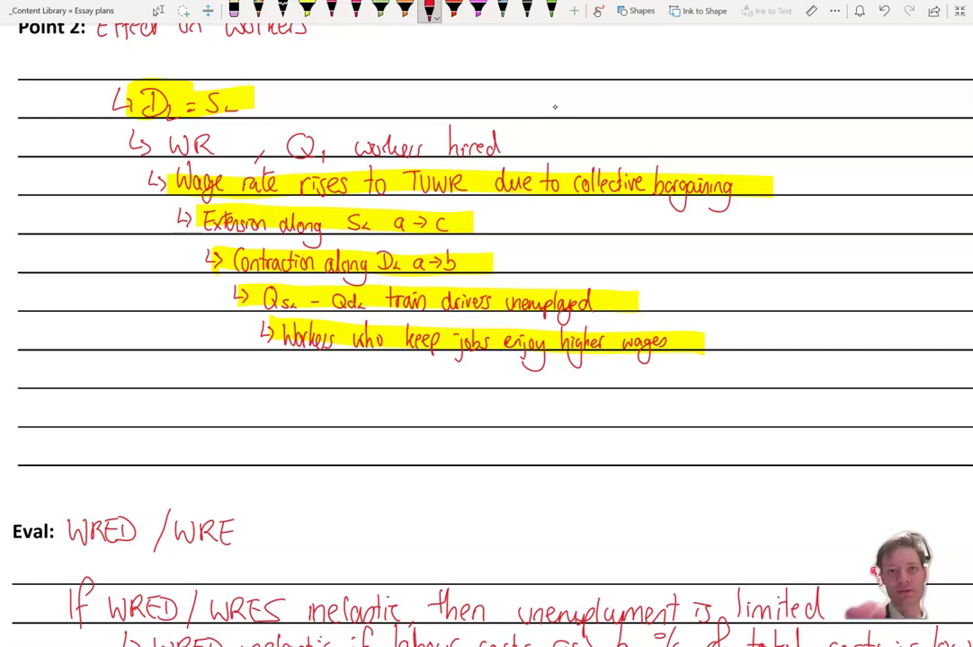
click(429, 10)
drag(262, 516, 246, 540)
scroll(555, 107, up, 2)
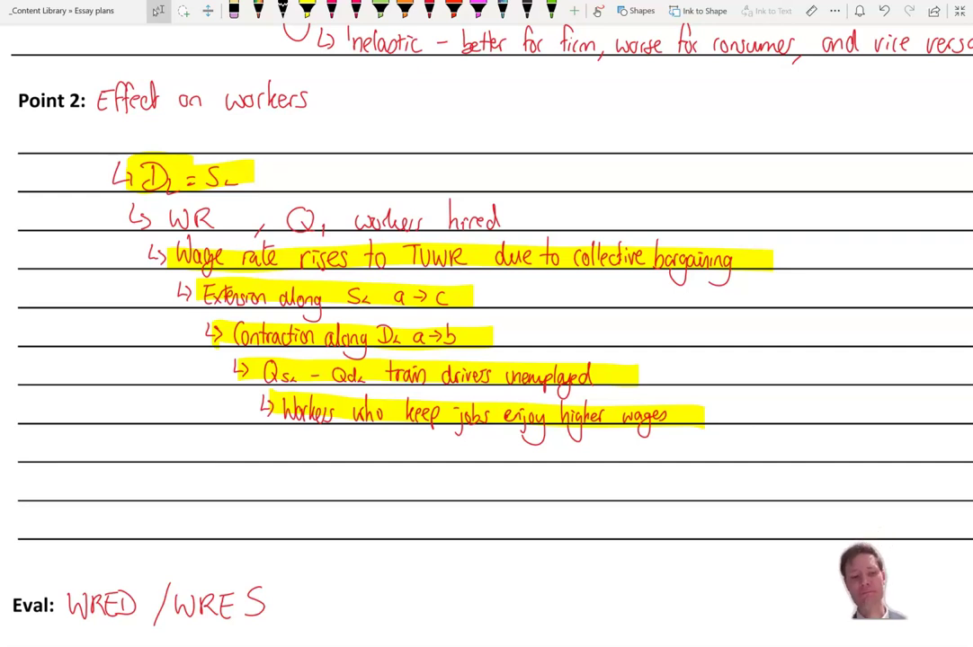
Highlight "unemployment is limited" in yellow in the first line of the WRED / WRES evaluation.
scroll(487, 333, down, 5)
scroll(612, 324, up, 1)
scroll(487, 333, up, 1)
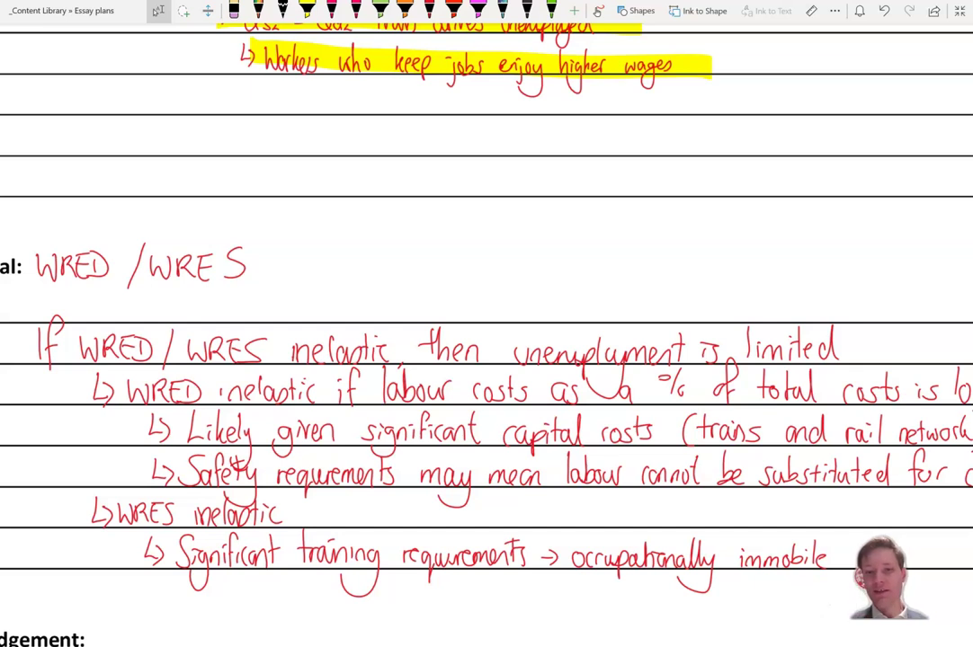
click(307, 9)
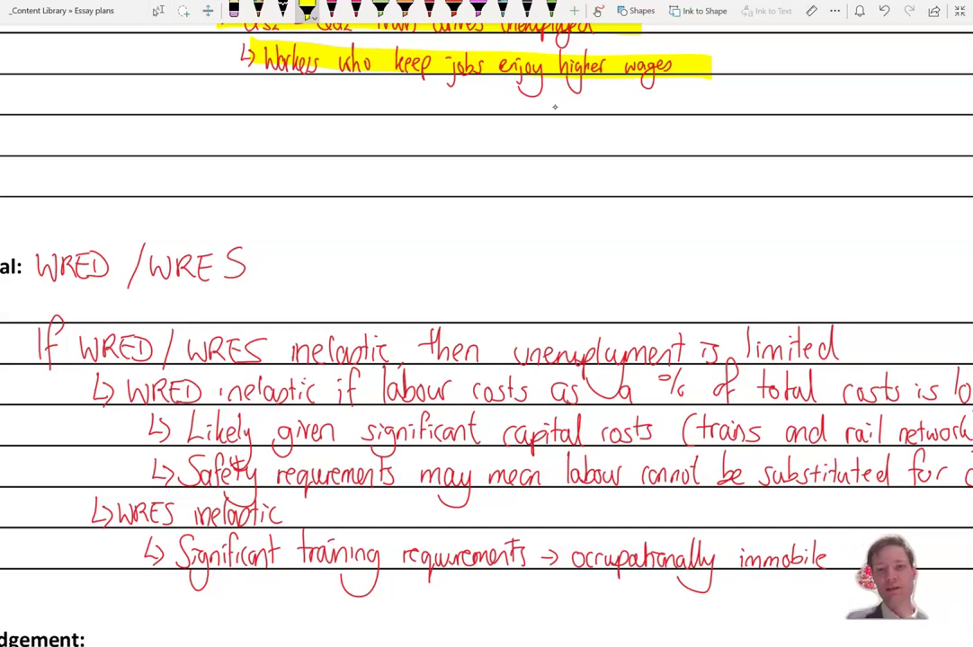
drag(560, 348, 843, 347)
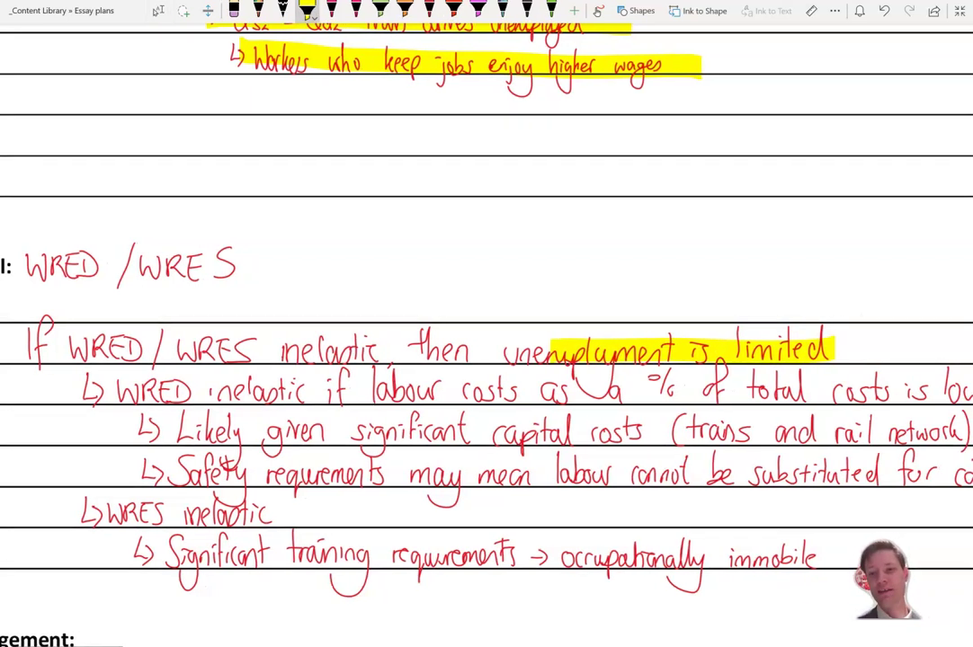
Highlight the QdL, Q1 and QsL labels in yellow below the quantity axis of the inelastic labour market diagram.
scroll(554, 107, right, 10)
scroll(555, 297, up, 2)
mouse_move(479, 558)
mouse_down()
mouse_move(576, 557)
mouse_move(481, 567)
mouse_up()
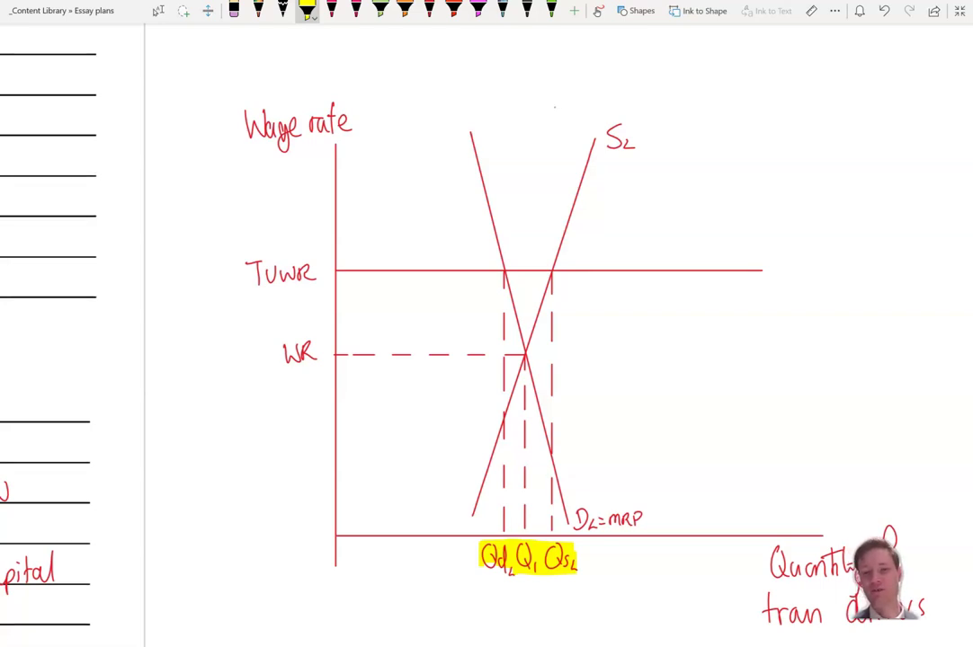
Highlight in yellow the Eval's "trains" and "rail network", the safety requirements line, and the "WRES inelastic" and "Significant training requirements" lines.
scroll(555, 107, left, 10)
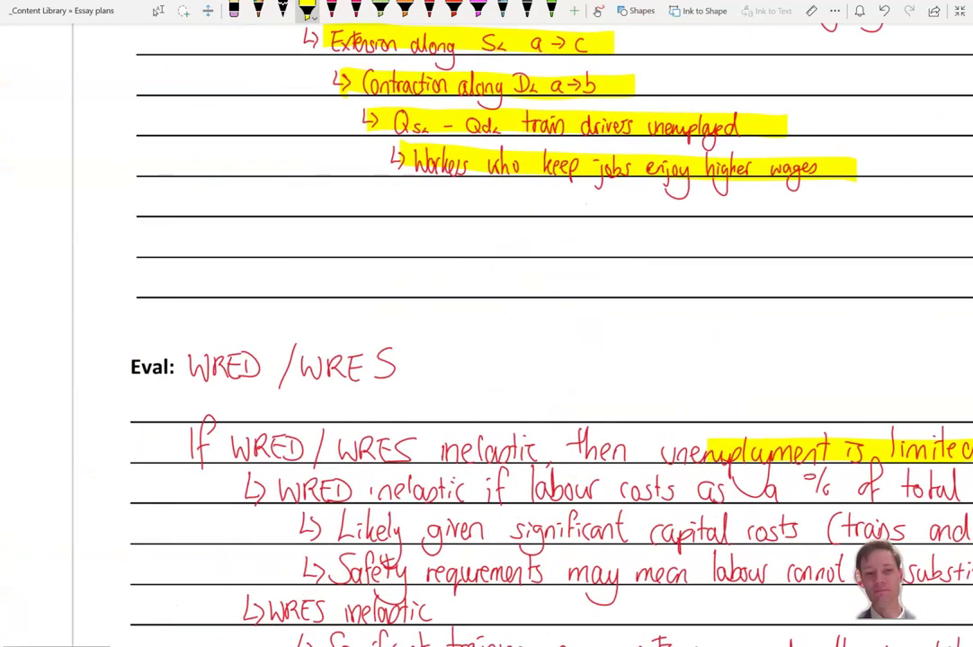
scroll(446, 283, down, 3)
scroll(446, 284, right, 3)
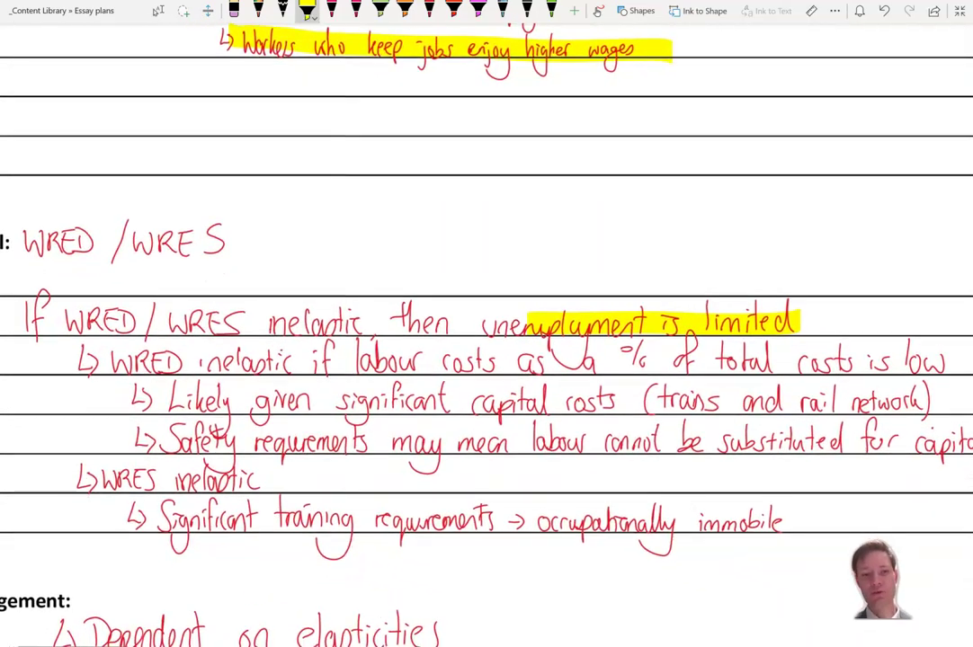
click(158, 11)
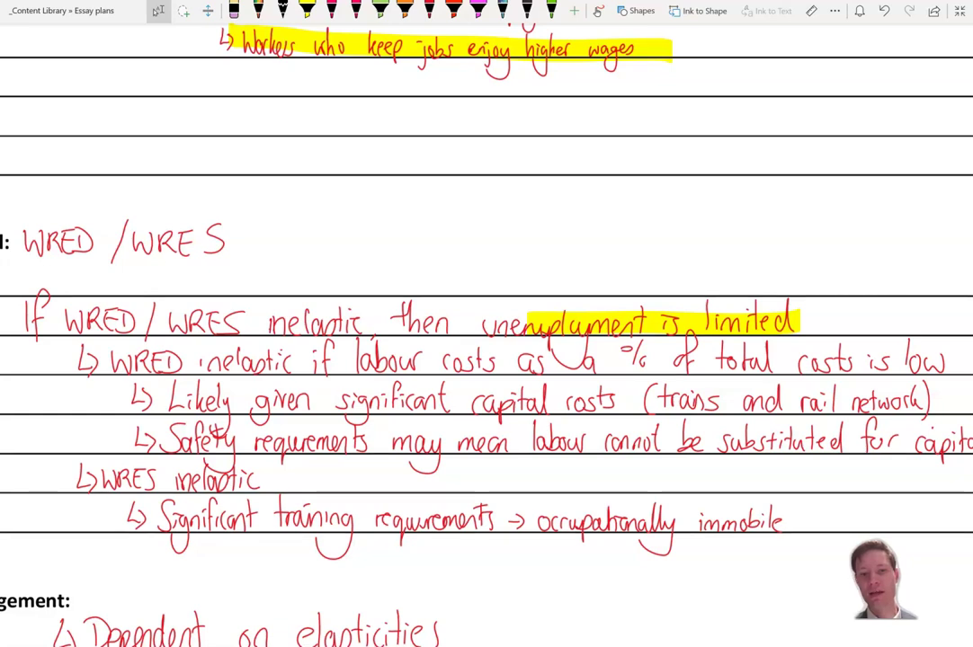
scroll(434, 404, down, 2)
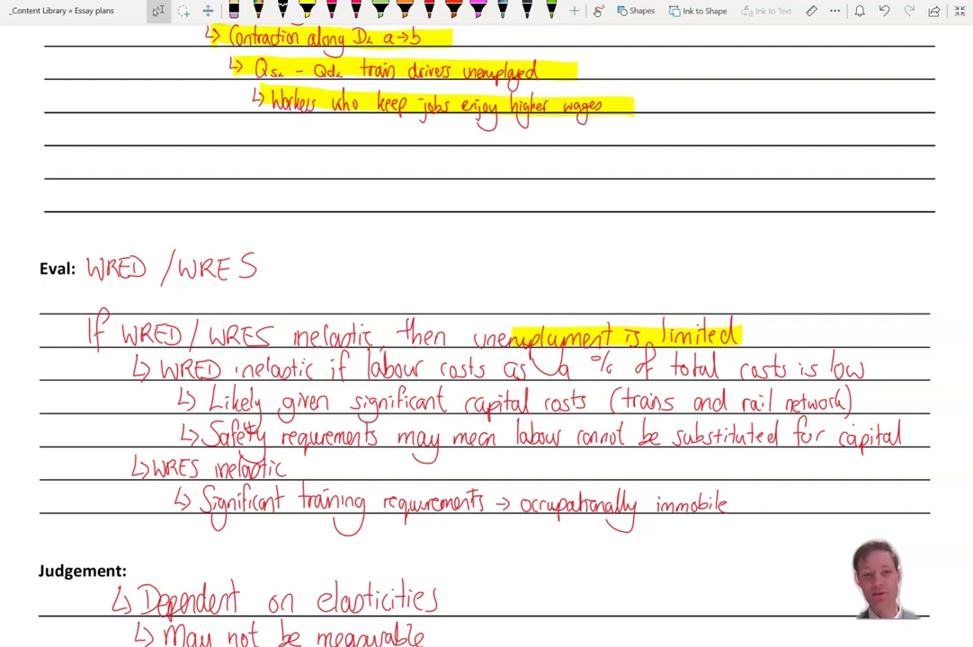
click(306, 9)
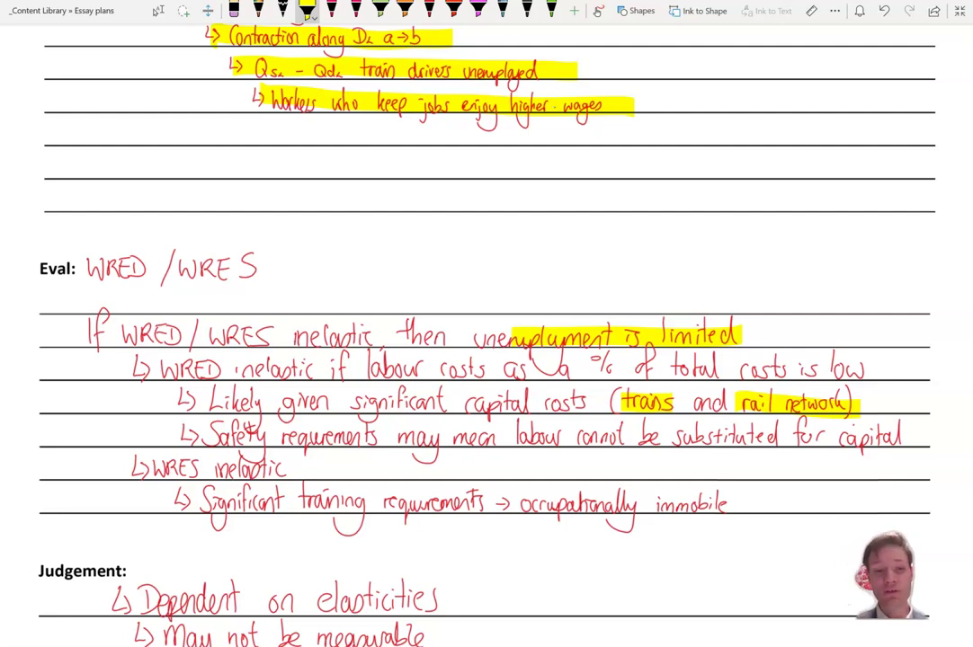
drag(208, 436, 900, 436)
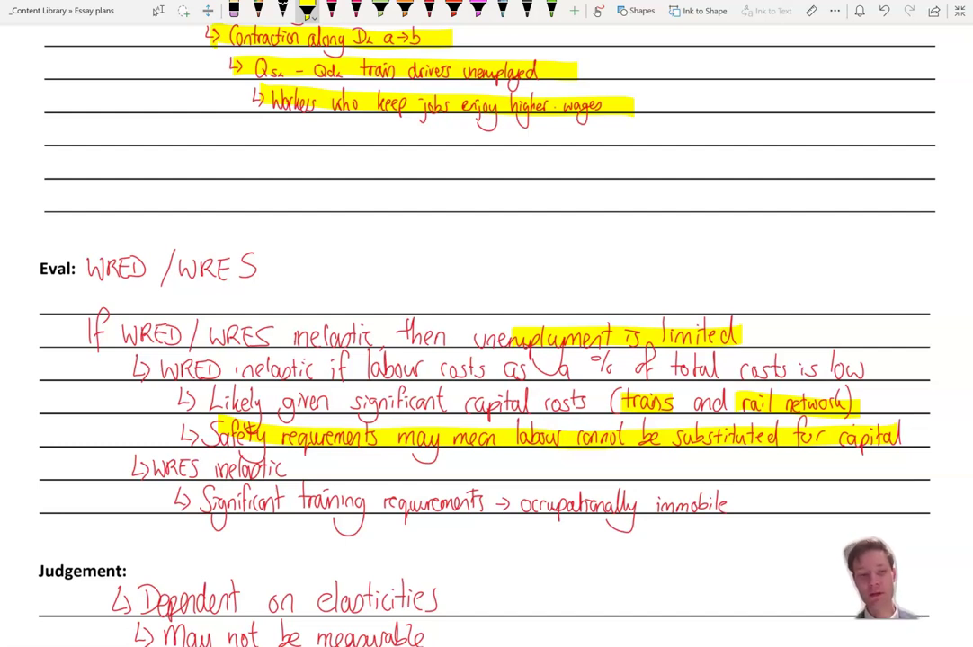
drag(132, 466, 312, 464)
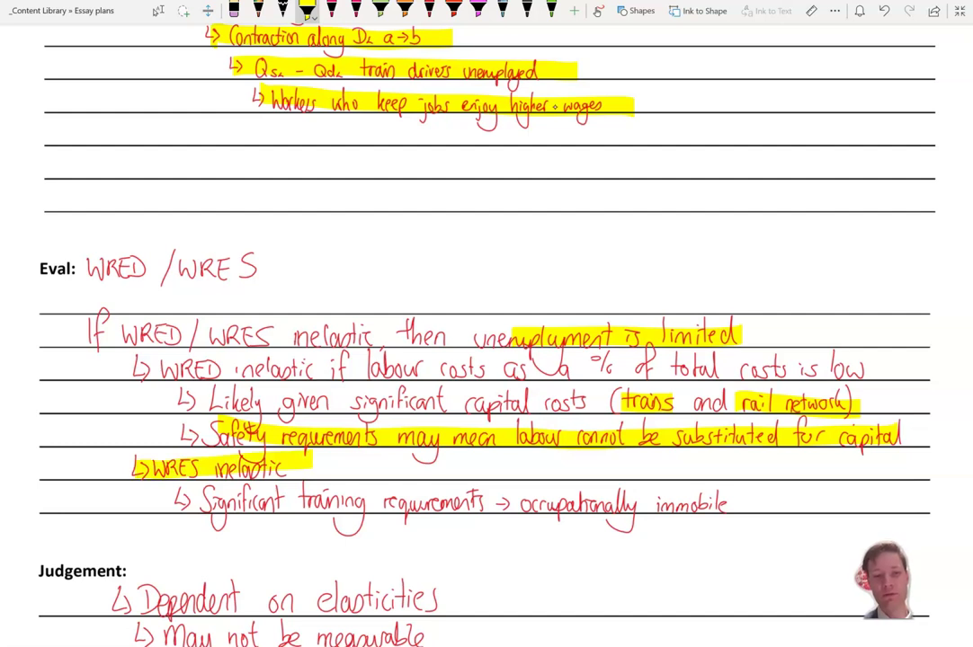
drag(173, 500, 748, 502)
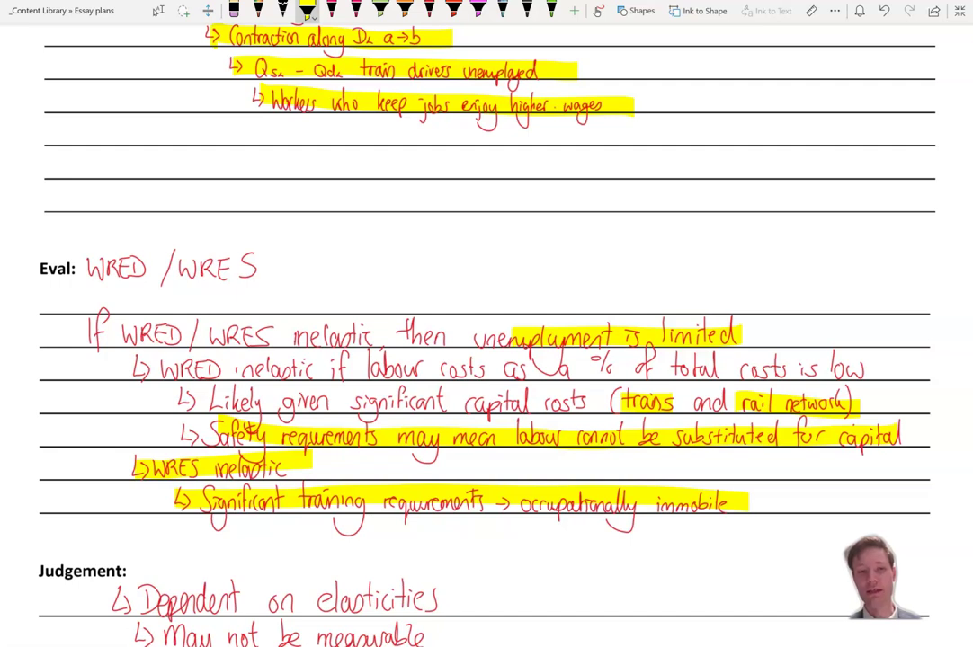
Write "MRP ↑ trained" in red ink in the space above the WRED / WRES evaluation lines.
scroll(485, 323, up, 2)
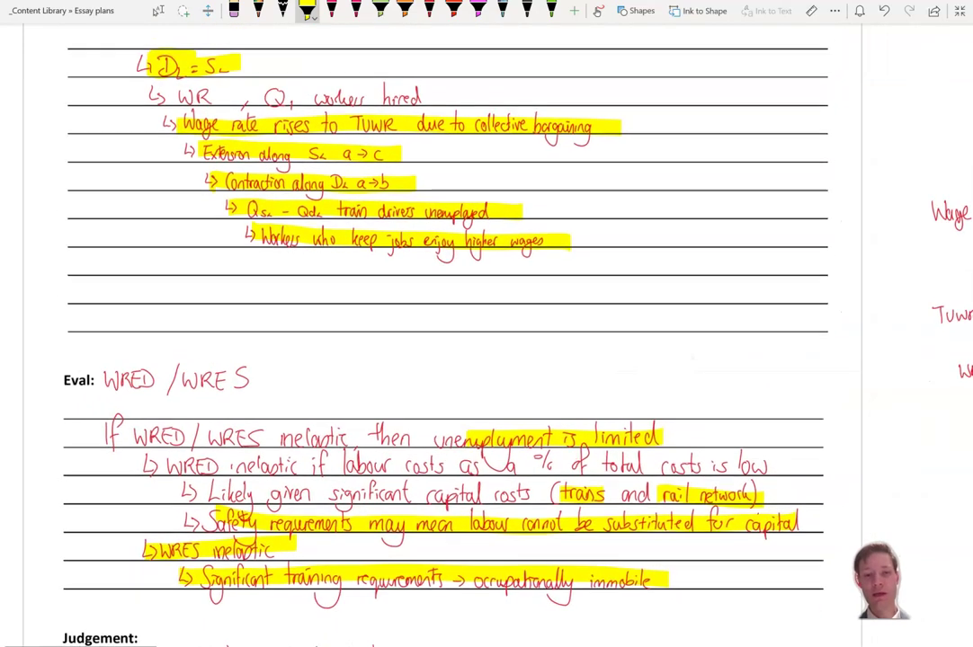
scroll(485, 323, down, 2)
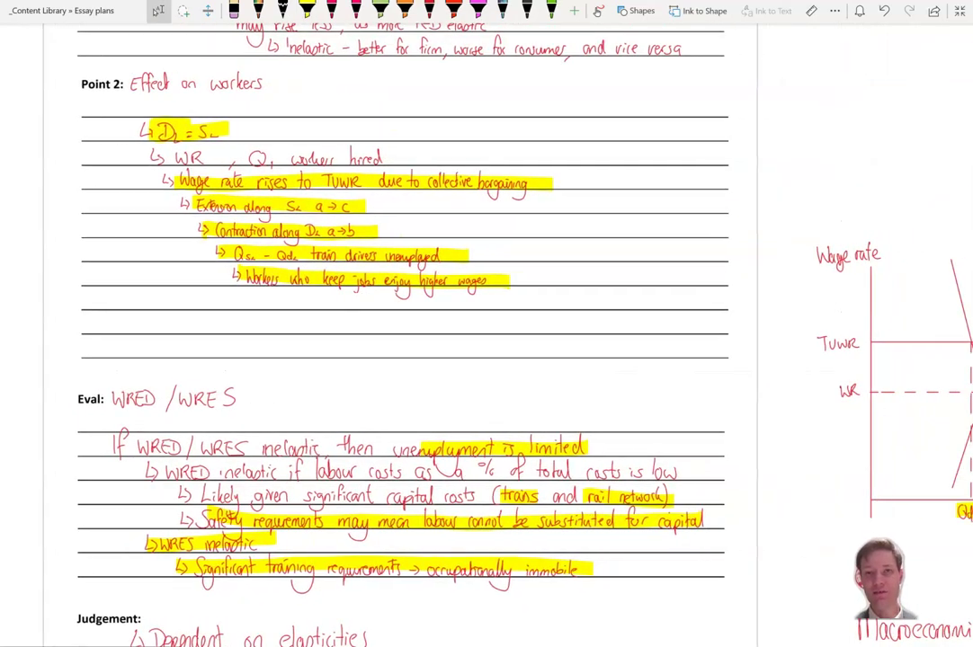
click(430, 9)
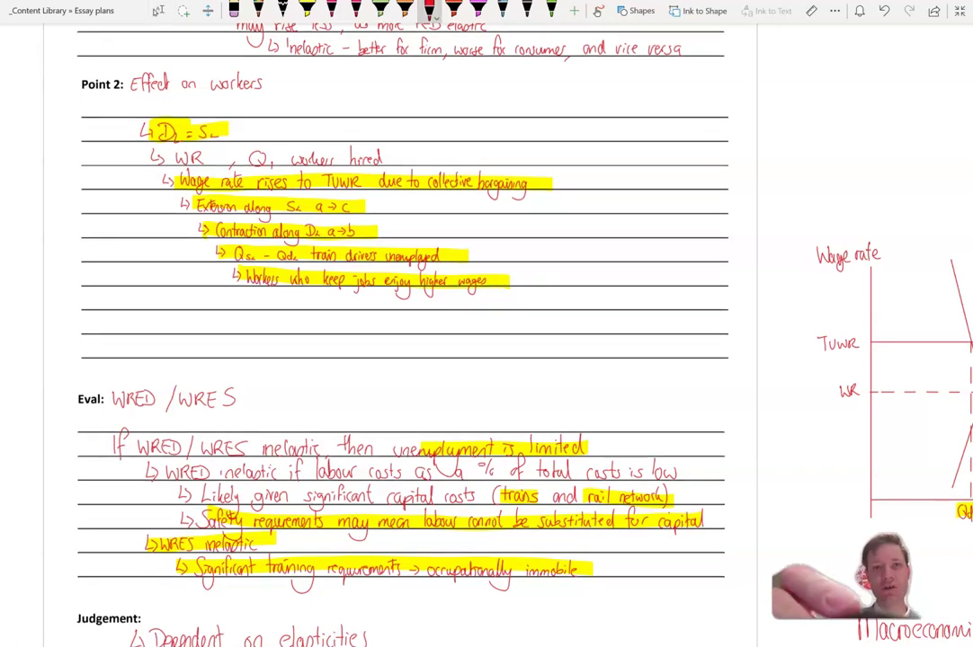
mouse_move(608, 395)
mouse_down()
mouse_move(618, 381)
mouse_move(629, 394)
mouse_up()
mouse_move(633, 371)
mouse_down()
mouse_move(633, 394)
mouse_move(644, 392)
mouse_move(649, 368)
mouse_up()
mouse_move(649, 369)
mouse_down()
mouse_move(659, 382)
mouse_move(683, 366)
mouse_move(703, 386)
mouse_move(740, 383)
mouse_move(764, 363)
mouse_up()
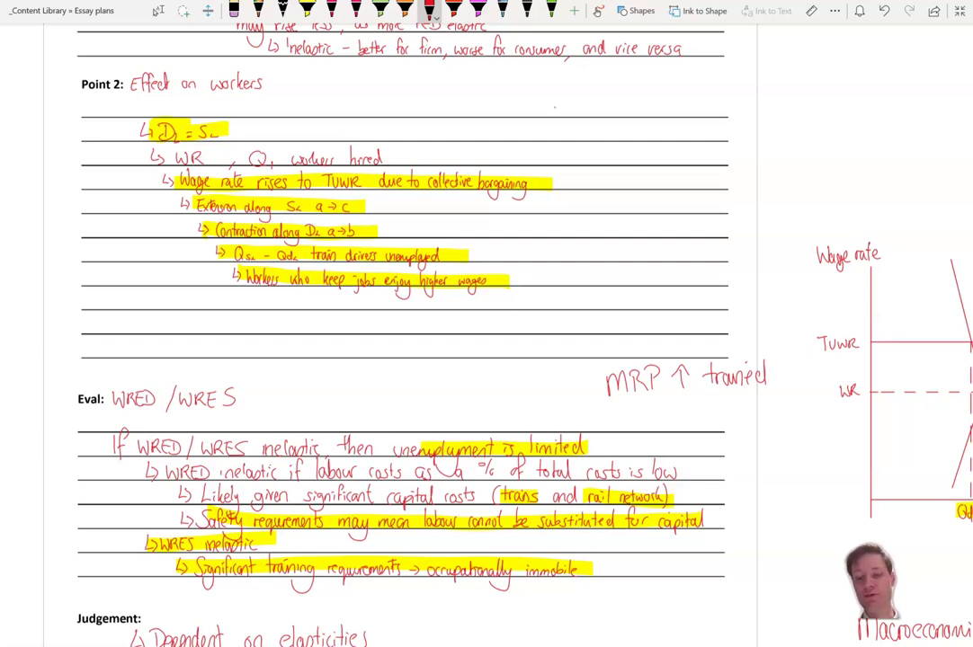
Review the train drivers' labour market diagram and display the ruler on the page.
scroll(412, 324, up, 15)
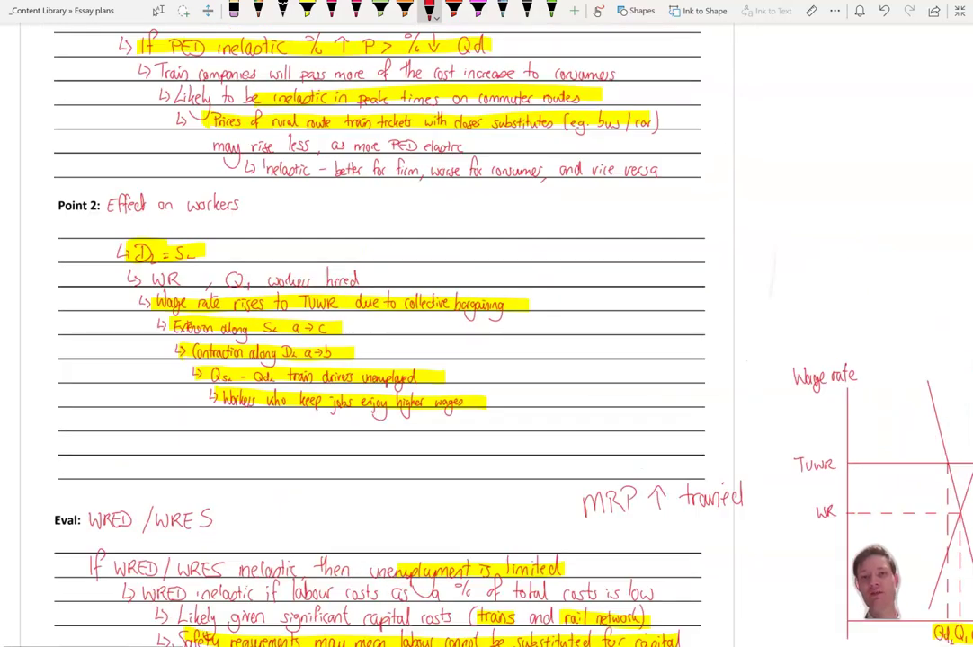
scroll(619, 279, up, 1)
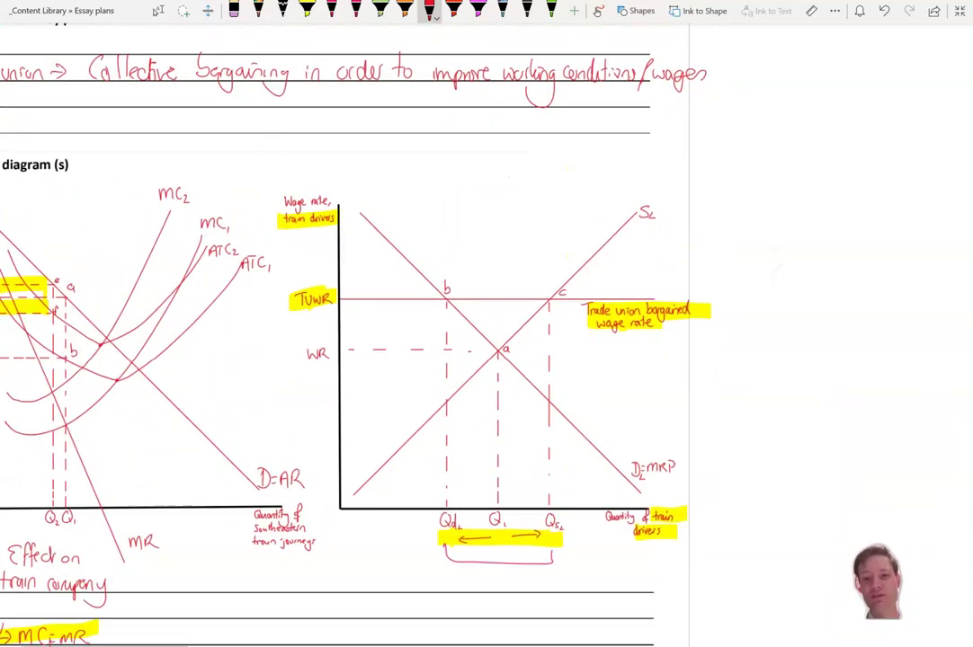
click(811, 10)
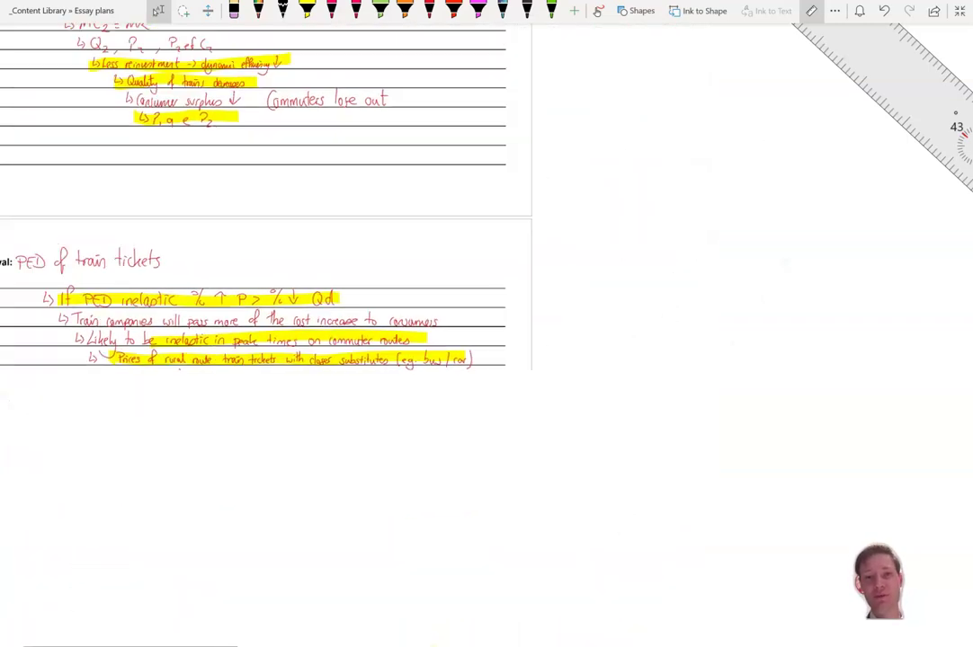
Highlight in yellow "Bottom quintile have higher wages" and "between top + bottom quintile" in the Macroeconomic effects notes.
scroll(368, 323, down, 3)
scroll(369, 324, down, 2)
scroll(486, 333, down, 3)
scroll(575, 405, up, 4)
scroll(549, 206, up, 1)
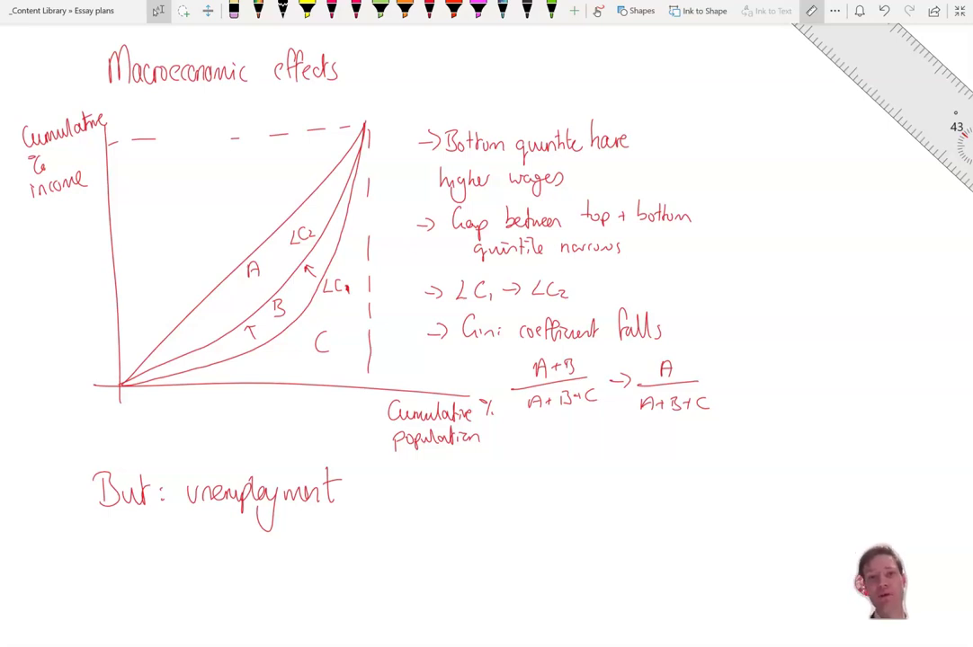
click(308, 9)
drag(440, 178, 576, 179)
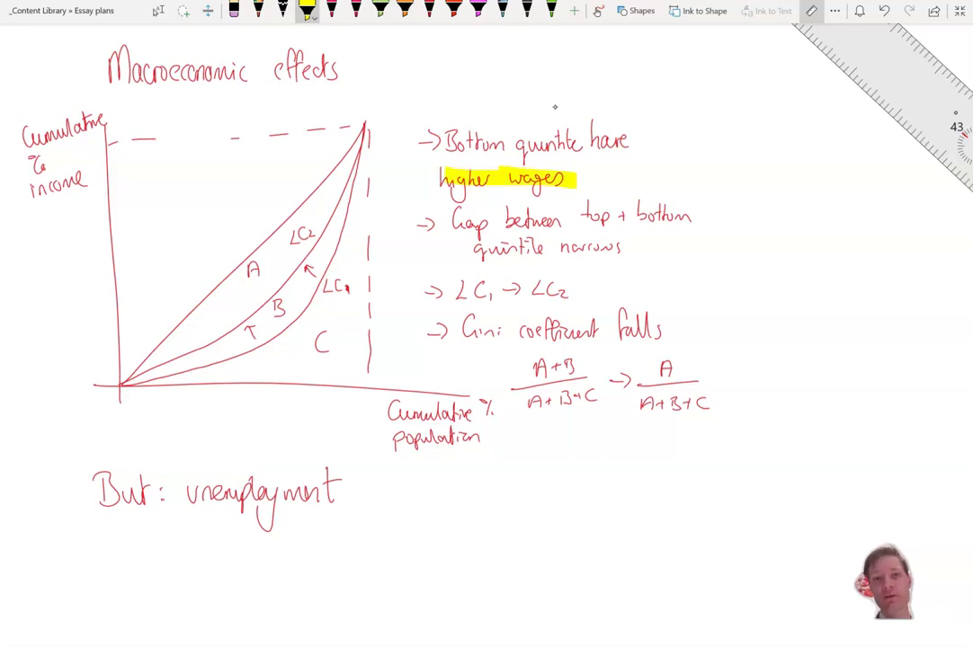
drag(442, 142, 634, 142)
mouse_move(485, 220)
mouse_down()
mouse_move(562, 218)
mouse_move(468, 250)
mouse_up()
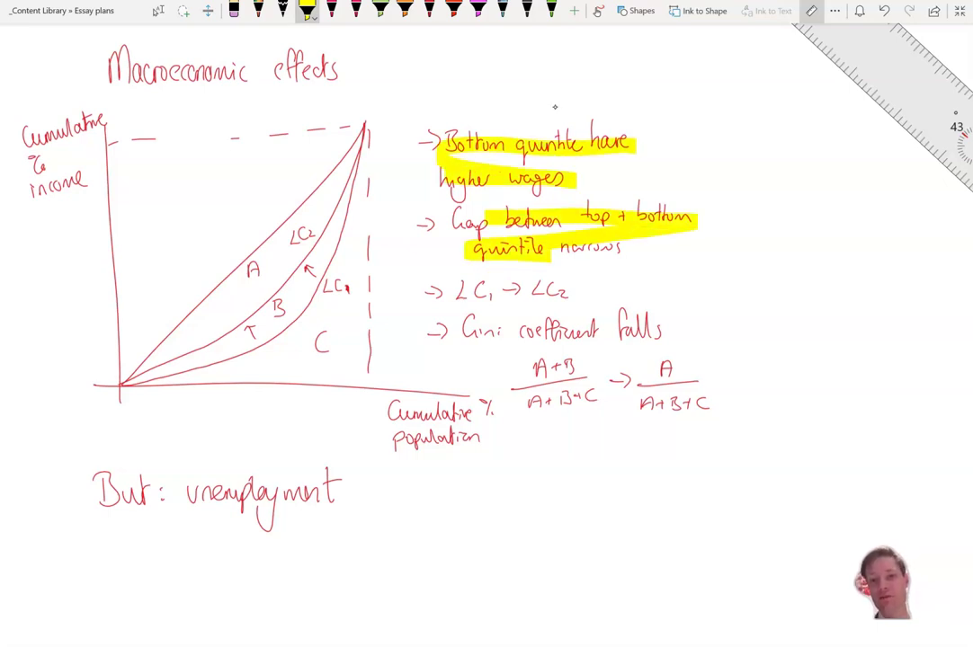
Highlight "LC1 → LC2", "Gini coefficient falls" and "But: unemployment" in yellow in the Macroeconomic effects notes.
drag(457, 291, 594, 292)
drag(454, 325, 674, 324)
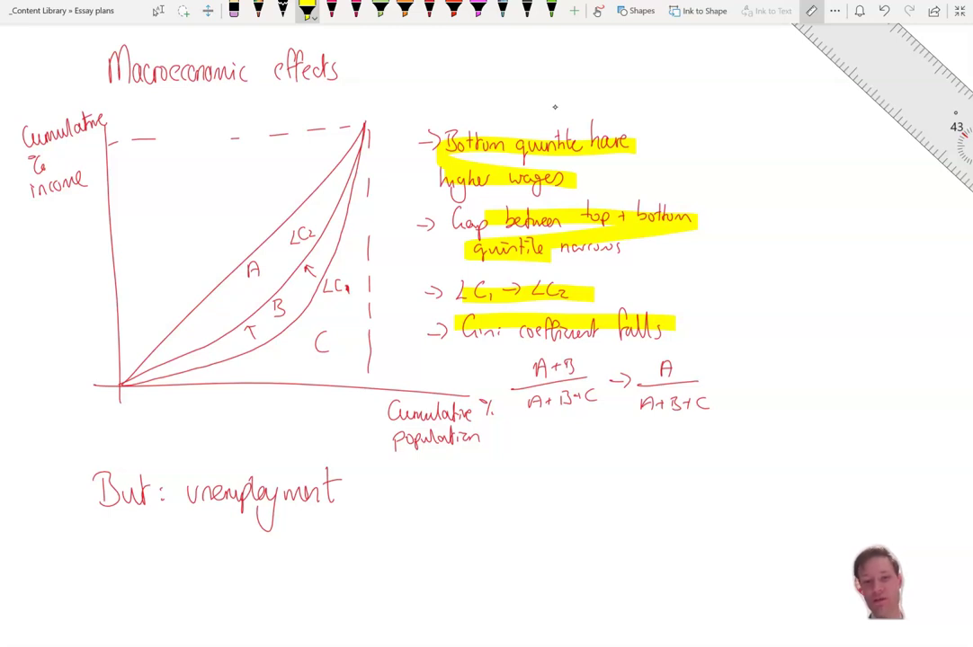
drag(90, 490, 374, 493)
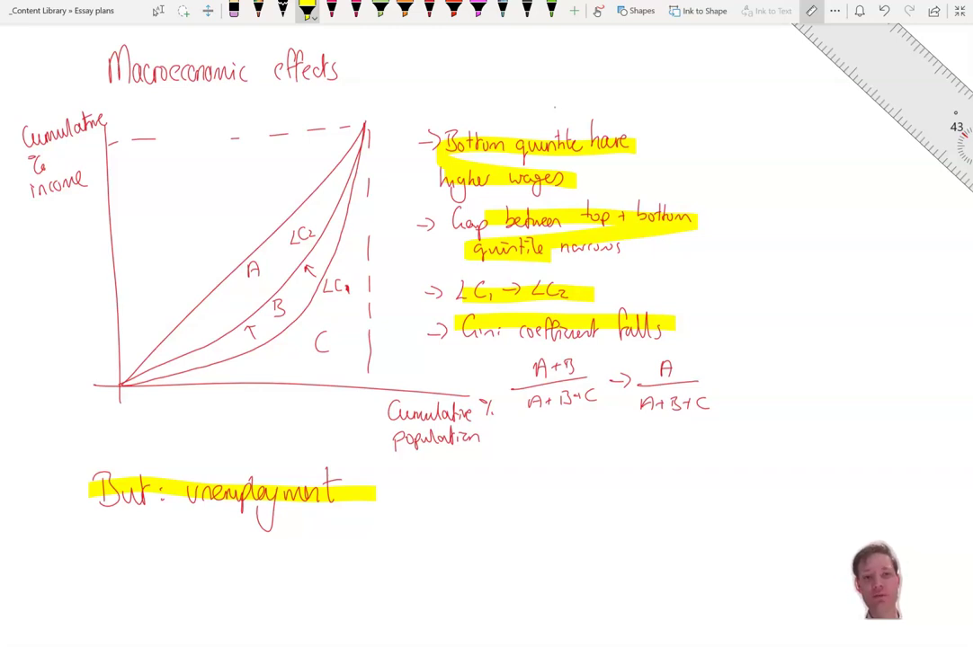
Highlight "Dependent on elasticities" in yellow under Judgement and leave the full-screen view.
scroll(485, 324, left, 1)
scroll(485, 324, down, 1)
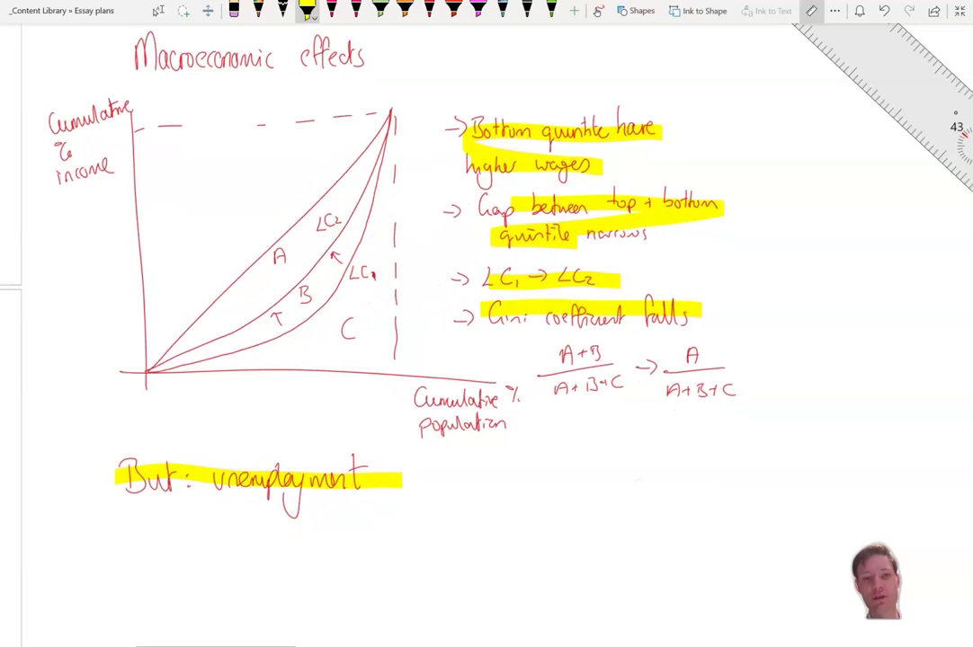
scroll(317, 283, left, 10)
scroll(316, 283, down, 5)
scroll(419, 283, up, 15)
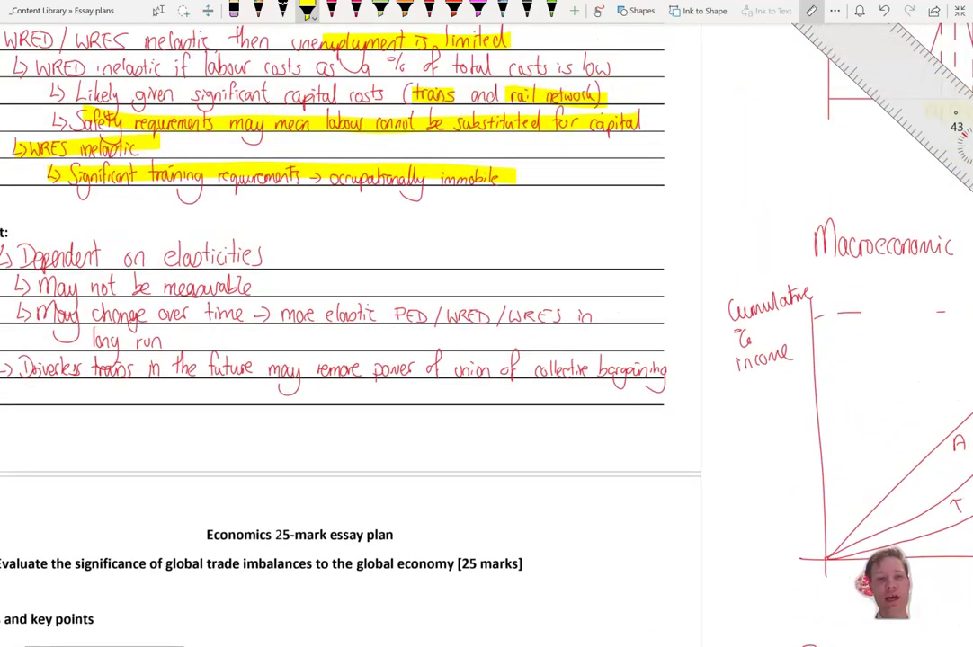
scroll(419, 283, left, 1)
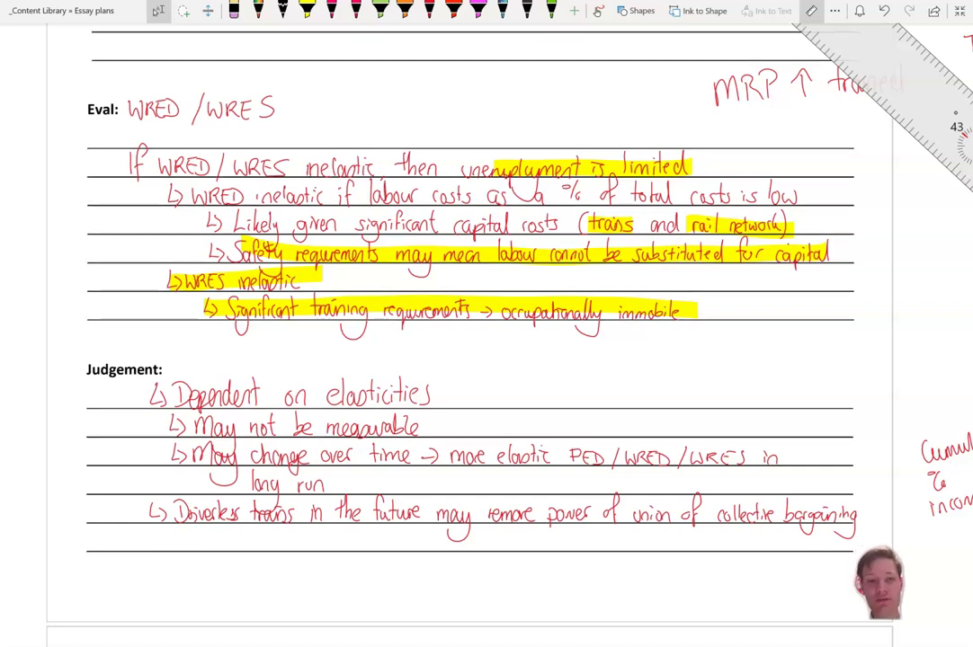
click(306, 11)
drag(162, 396, 448, 396)
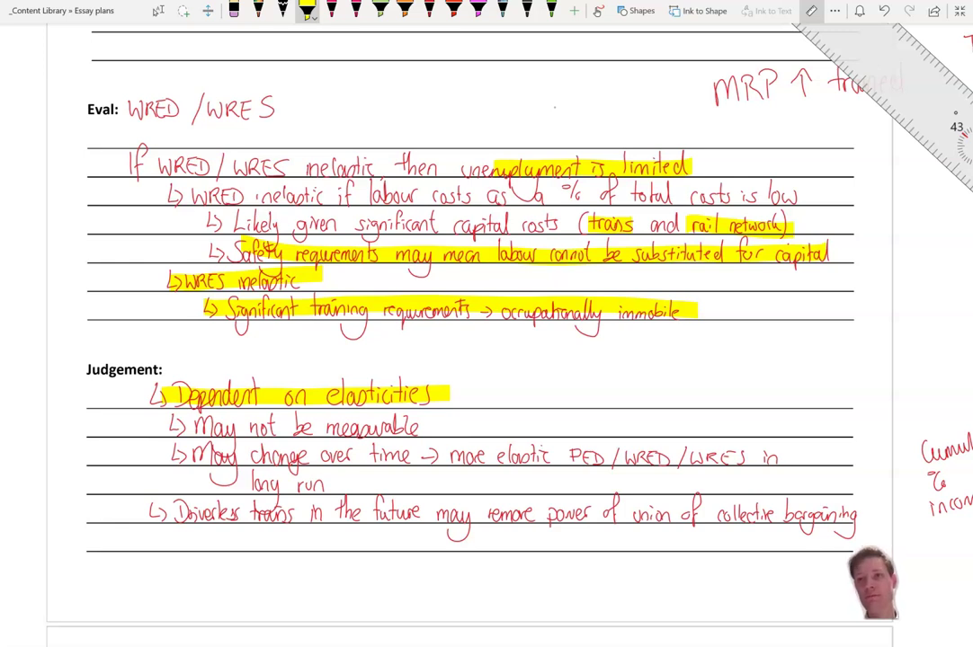
click(958, 10)
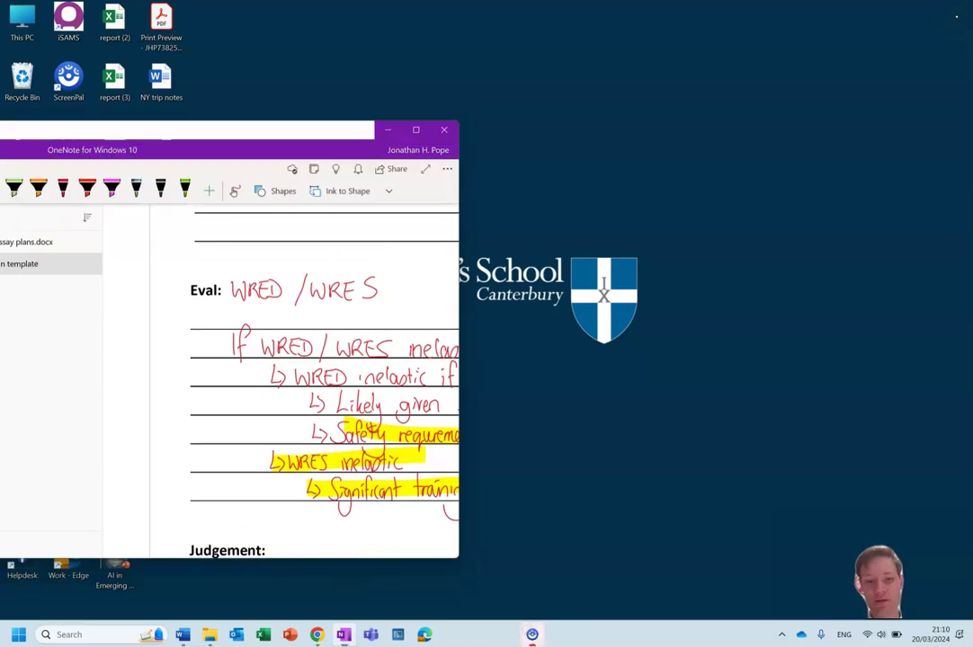